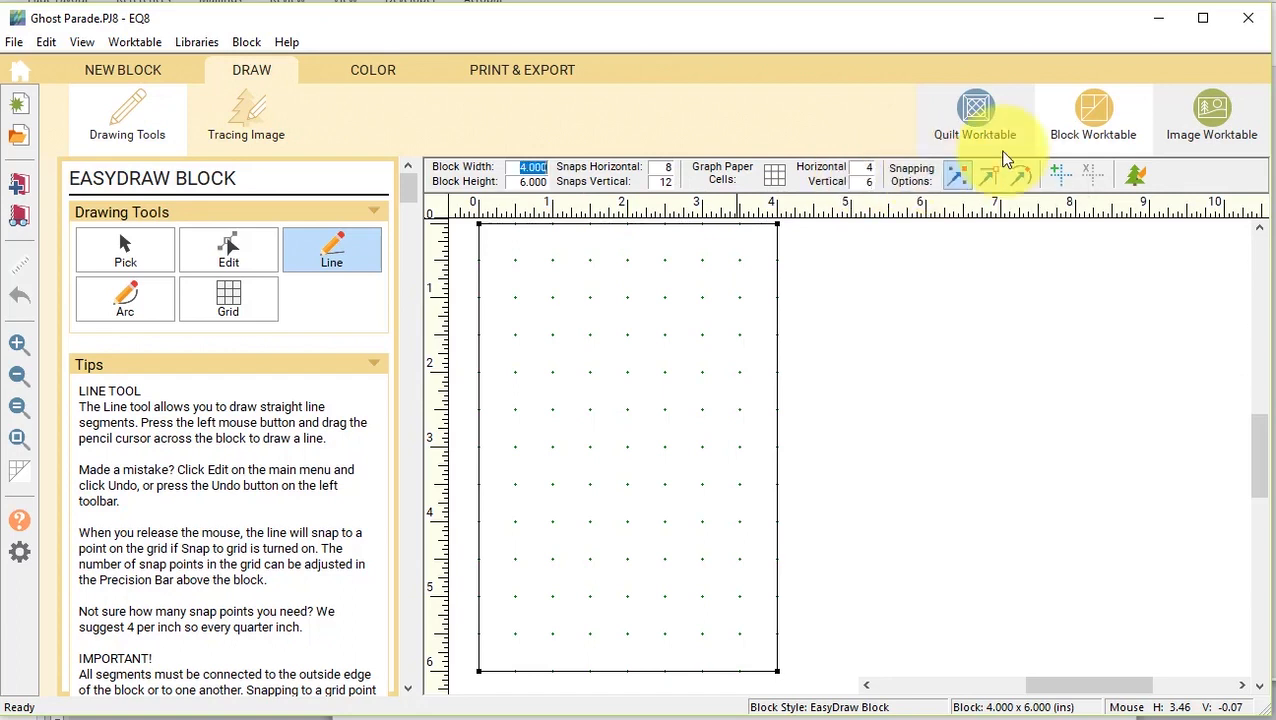
Show the graph paper cells with grid-point snapping on, and draw a horizontal line across the block 4.5 in from its upper edge.
click(775, 177)
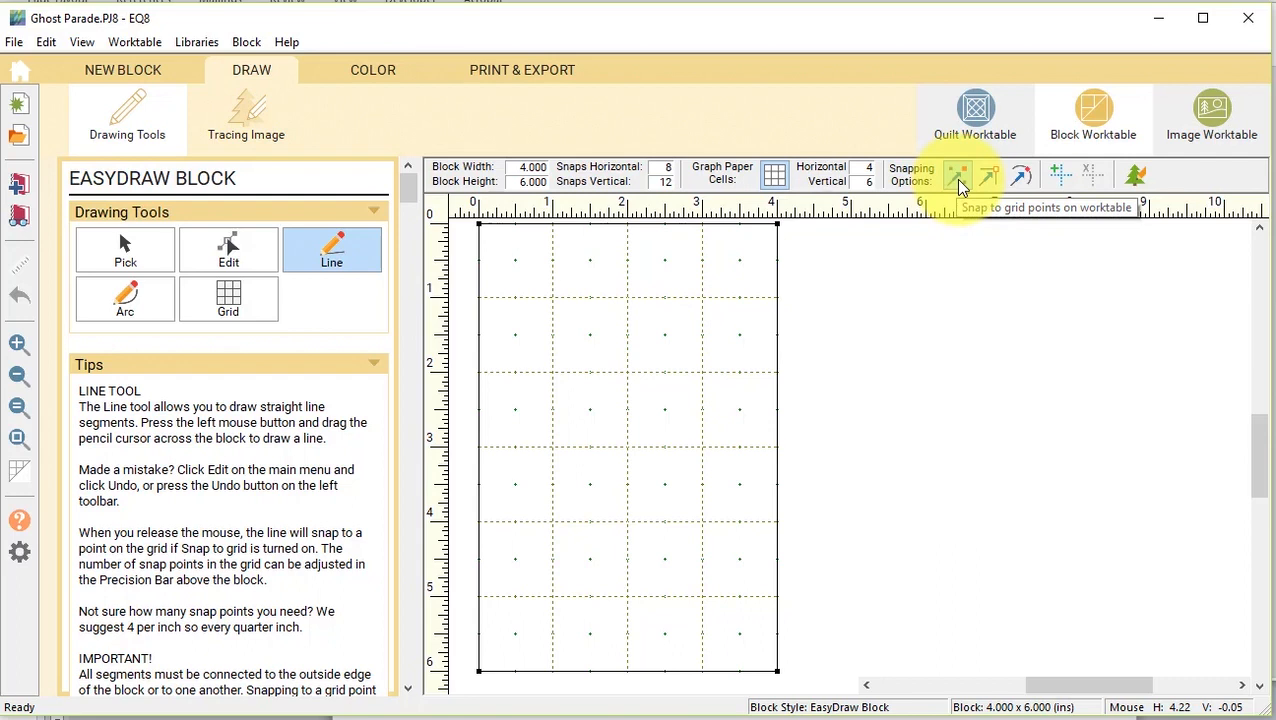
click(956, 178)
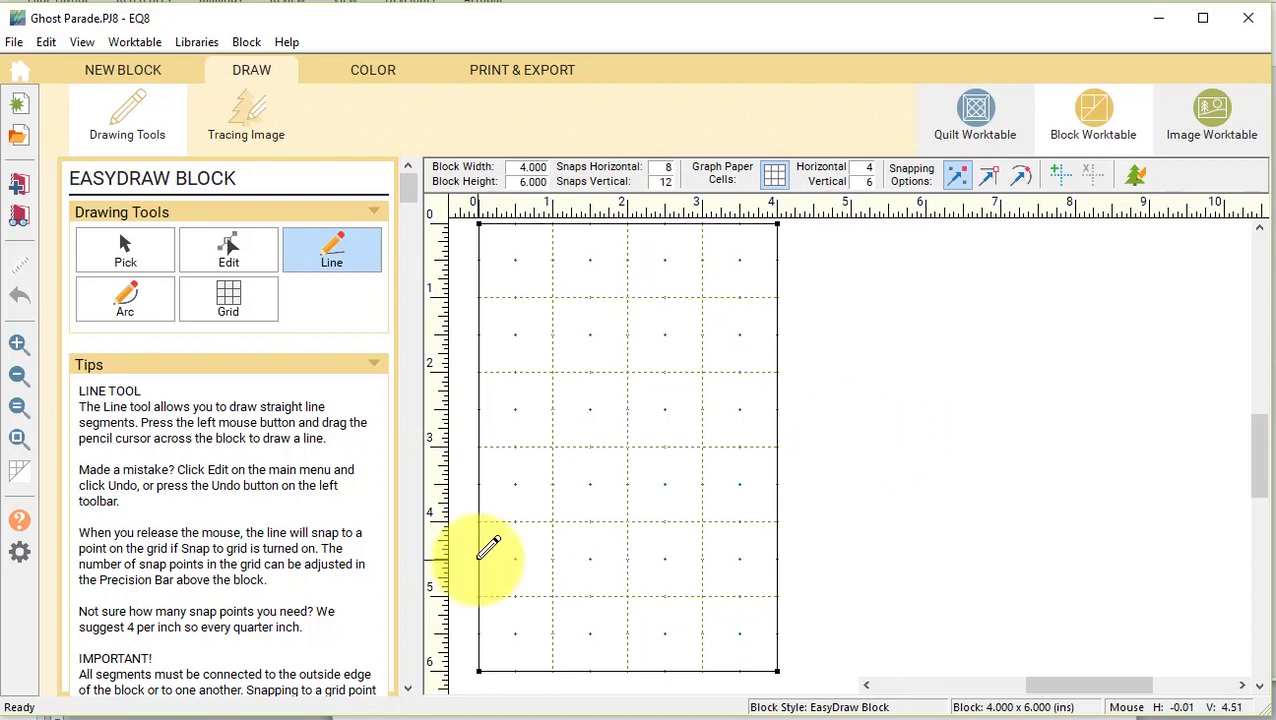
drag(478, 559, 778, 559)
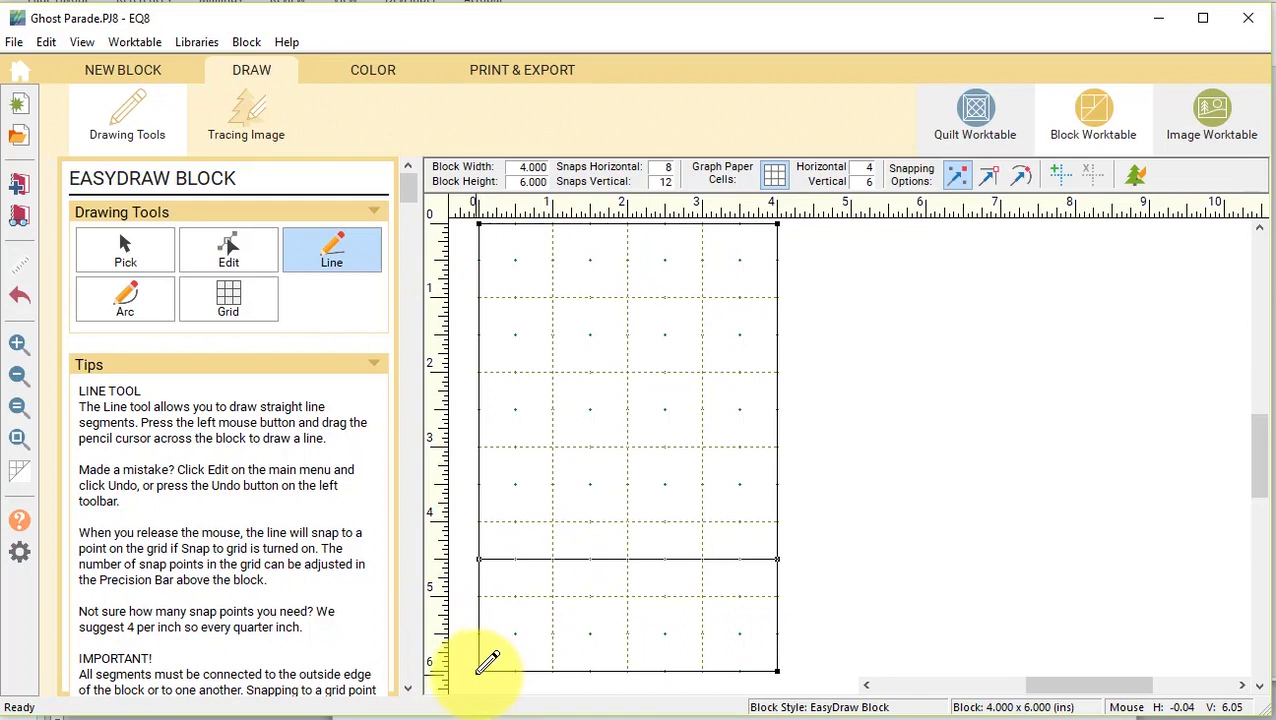
Draw a zigzag below that line between the block's lower corners, with peaks at 1, 2 and 3 in and valleys at 1.5 and 2.5 in.
drag(480, 669, 552, 560)
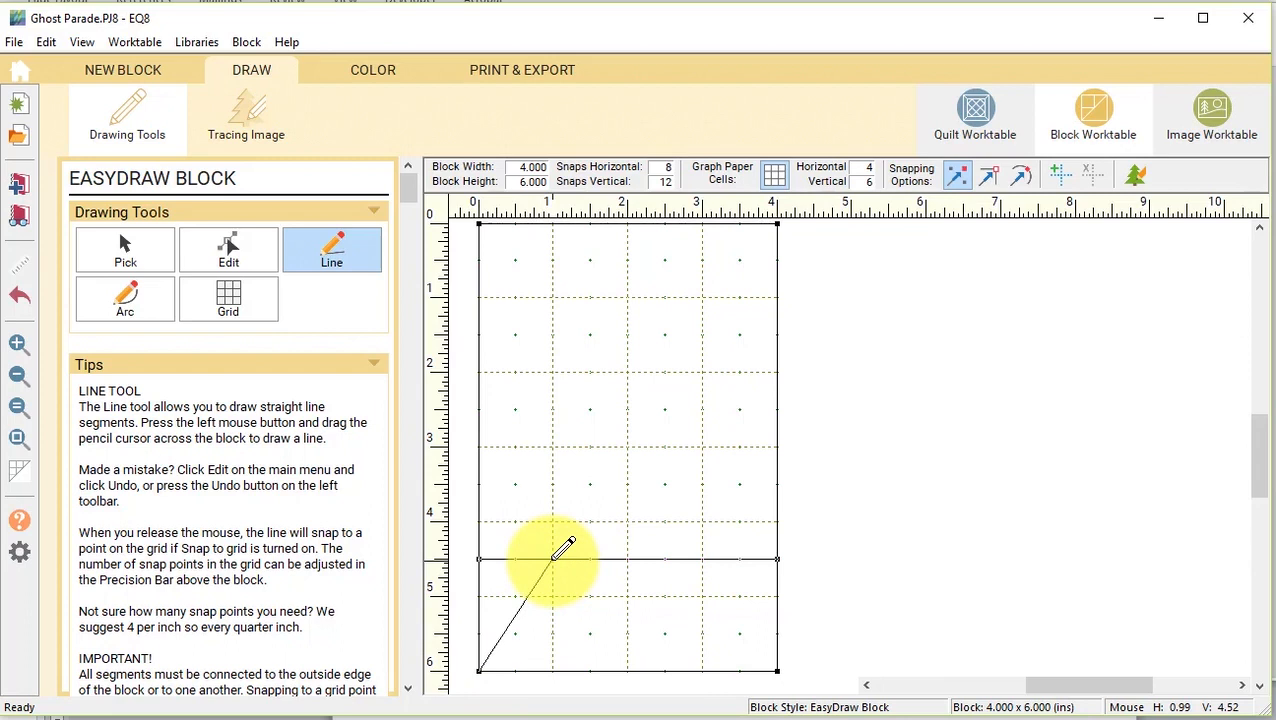
drag(553, 559, 552, 559)
drag(552, 559, 597, 670)
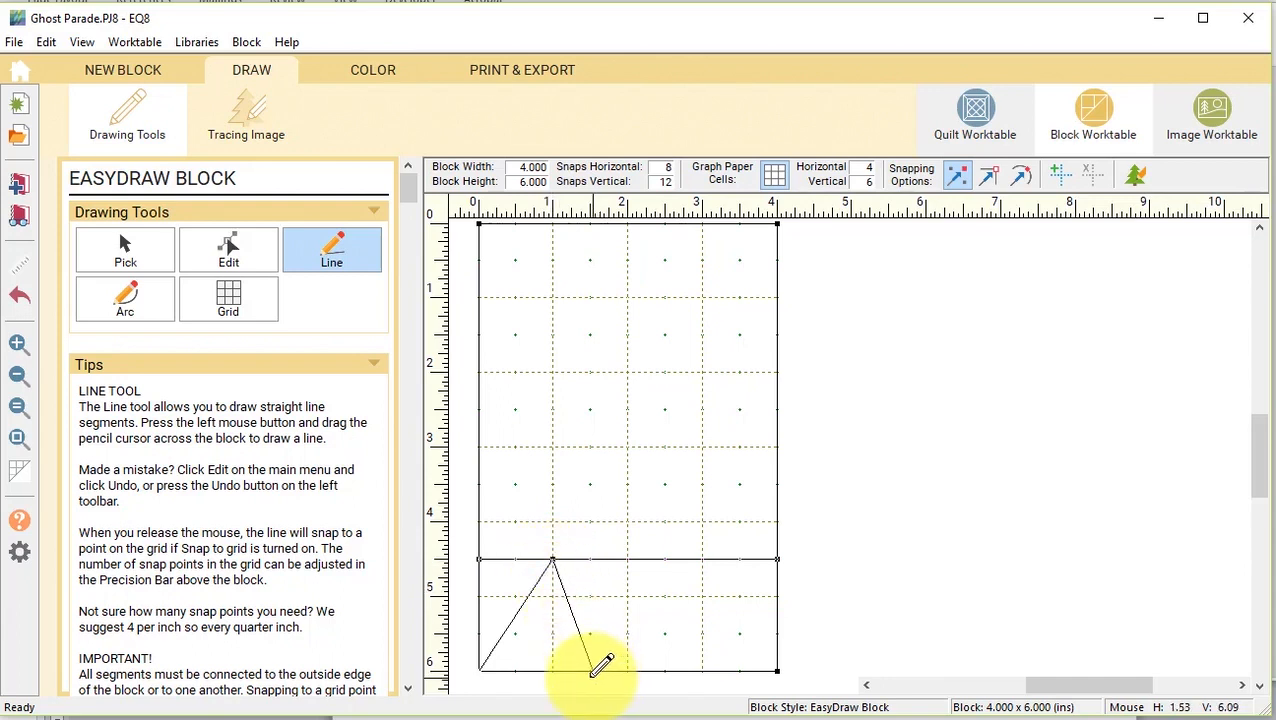
drag(597, 670, 590, 671)
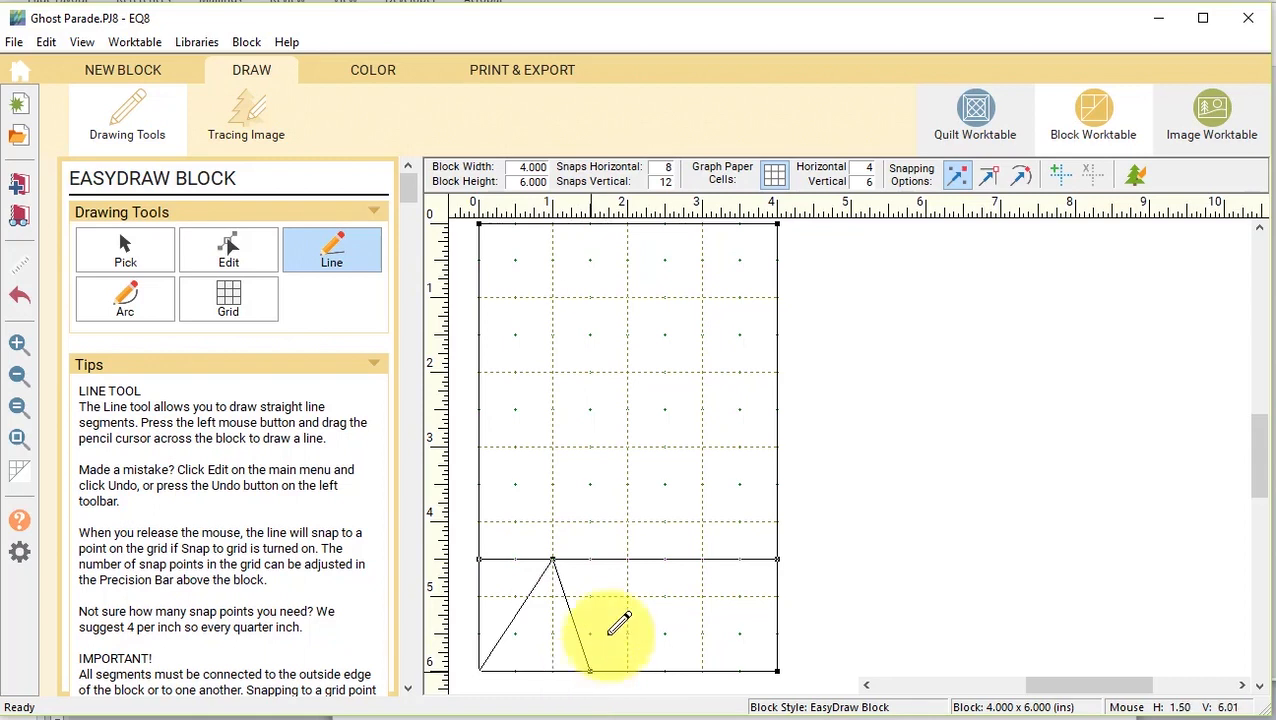
drag(625, 561, 626, 560)
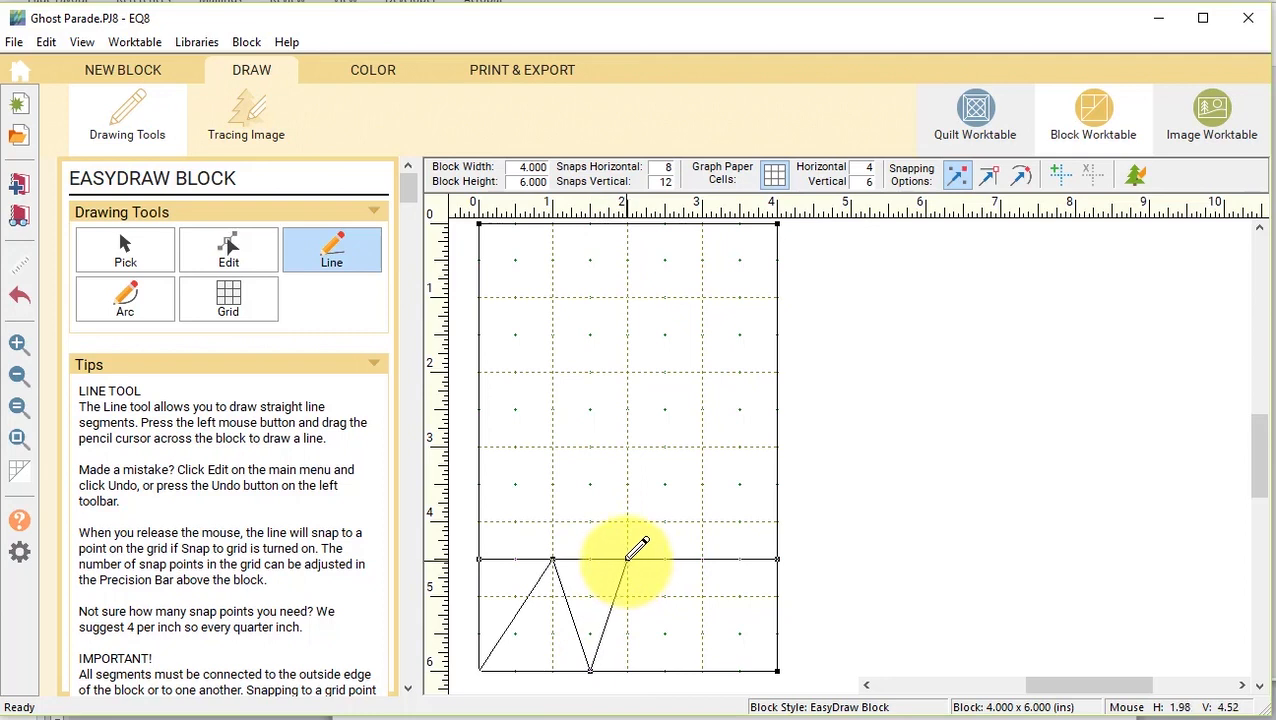
drag(627, 560, 669, 670)
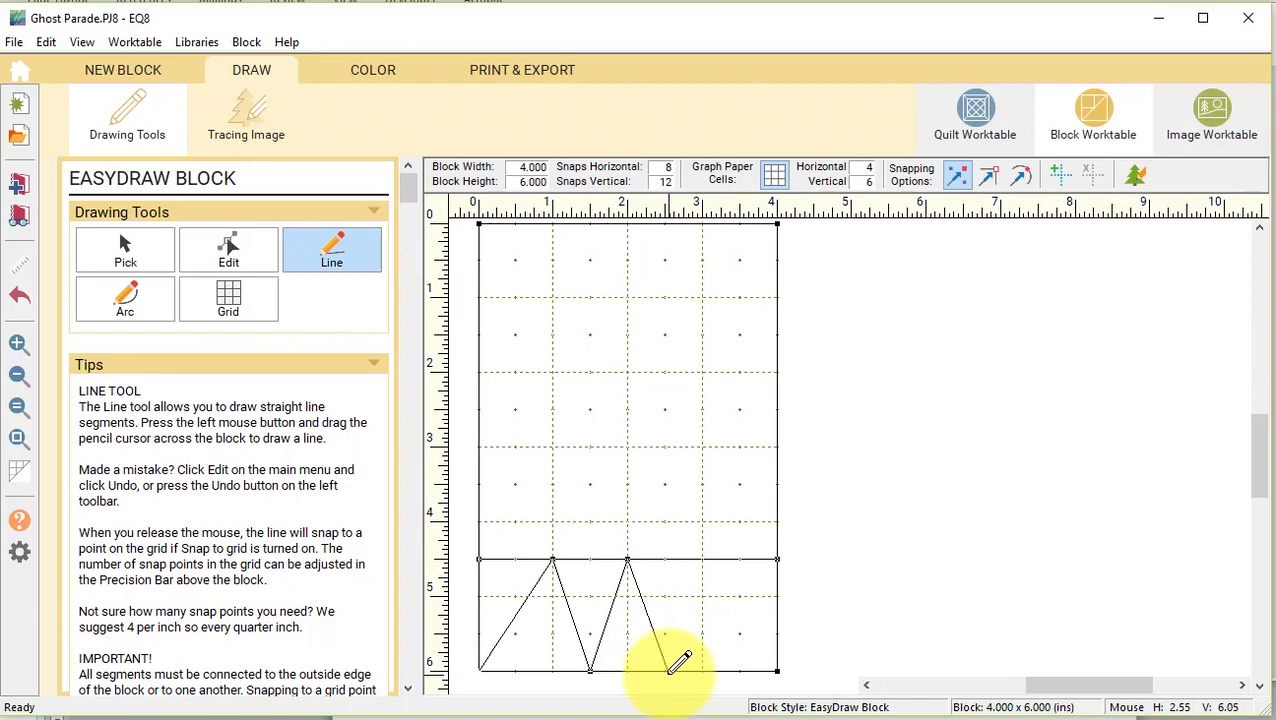
drag(667, 669, 778, 670)
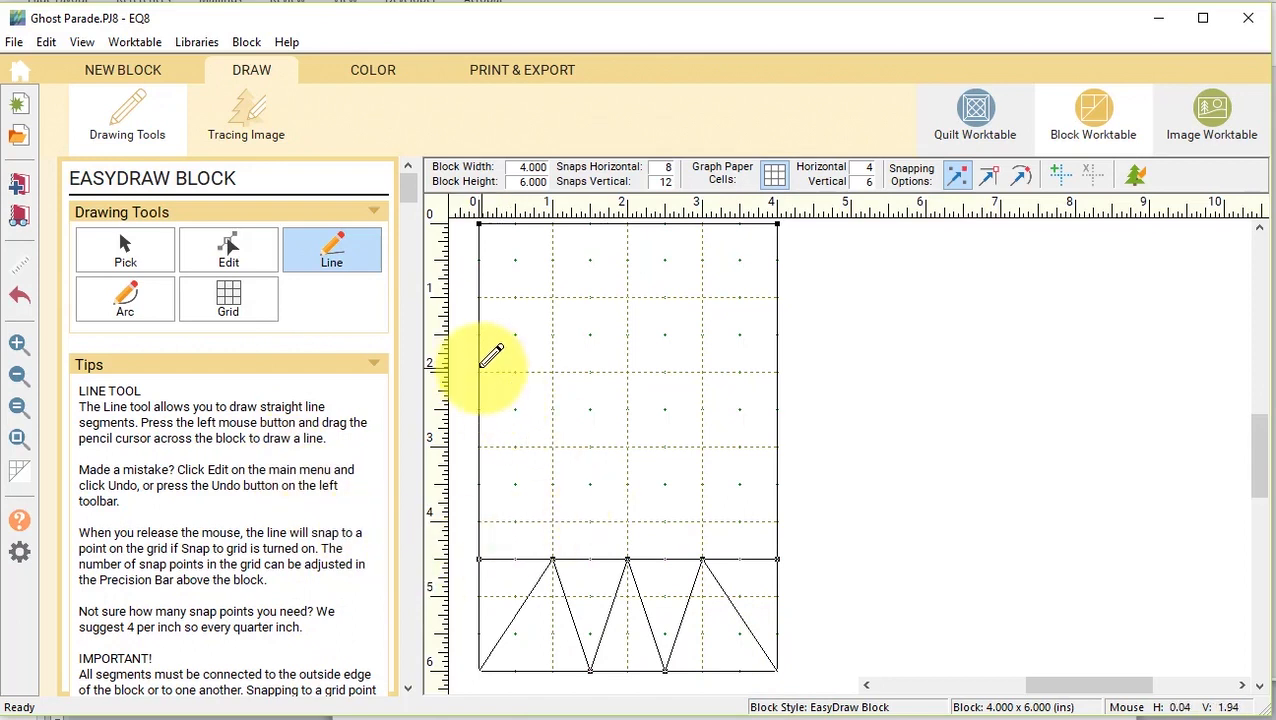
Draw horizontals 1.5 and 2 in down with eye verticals at 1, 1.5, 2.5 and 3 in, and cut both upper corners with 1 in diagonals.
drag(480, 371, 778, 372)
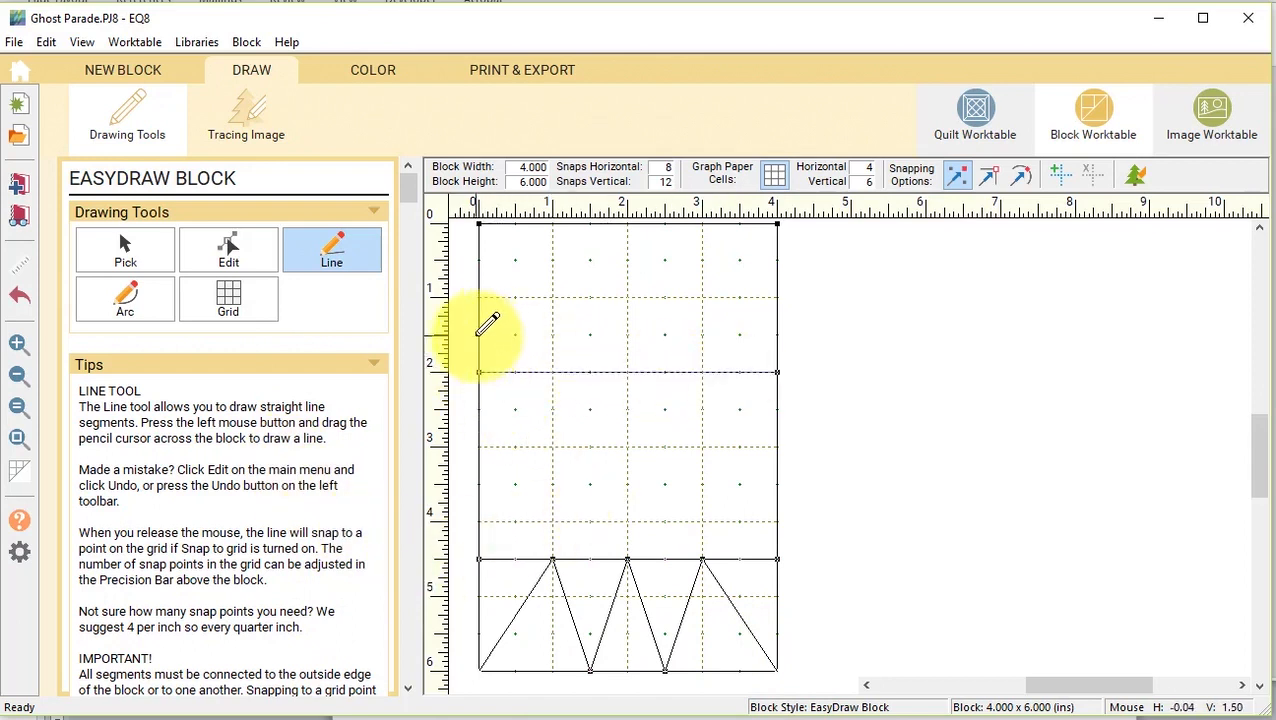
drag(479, 334, 778, 334)
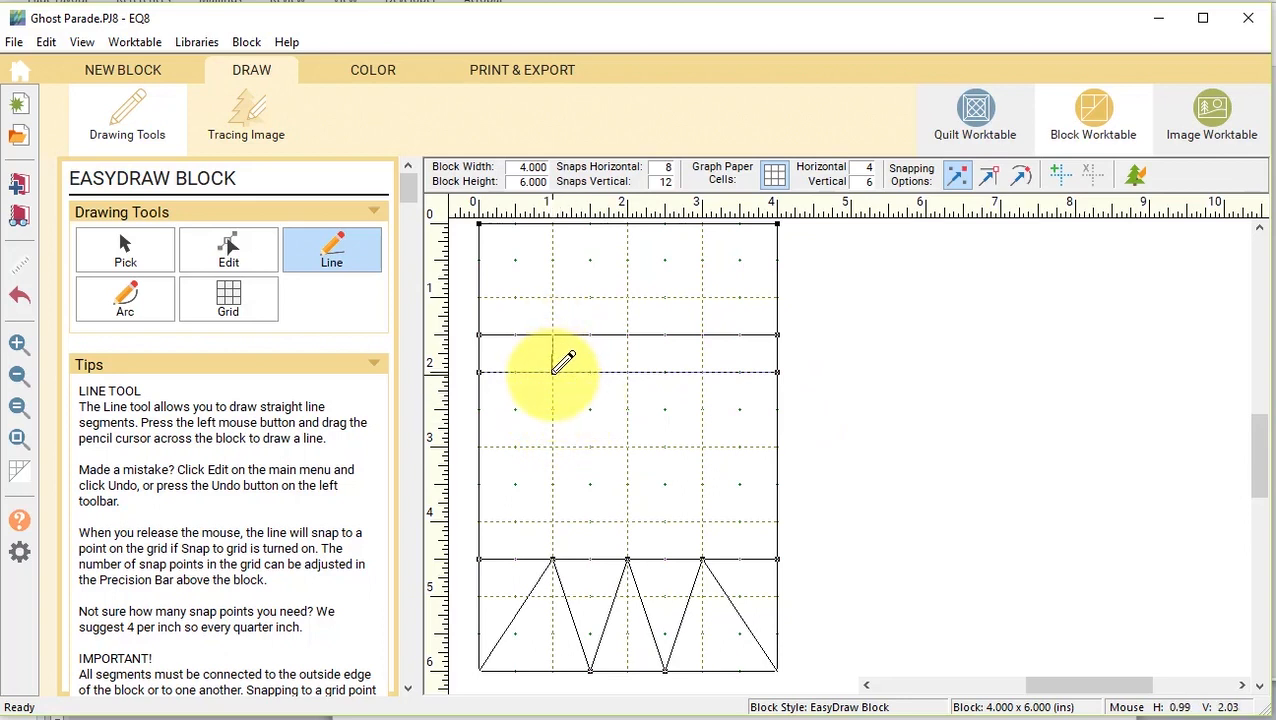
mouse_move(553, 372)
mouse_down()
mouse_move(552, 335)
mouse_move(591, 369)
mouse_up()
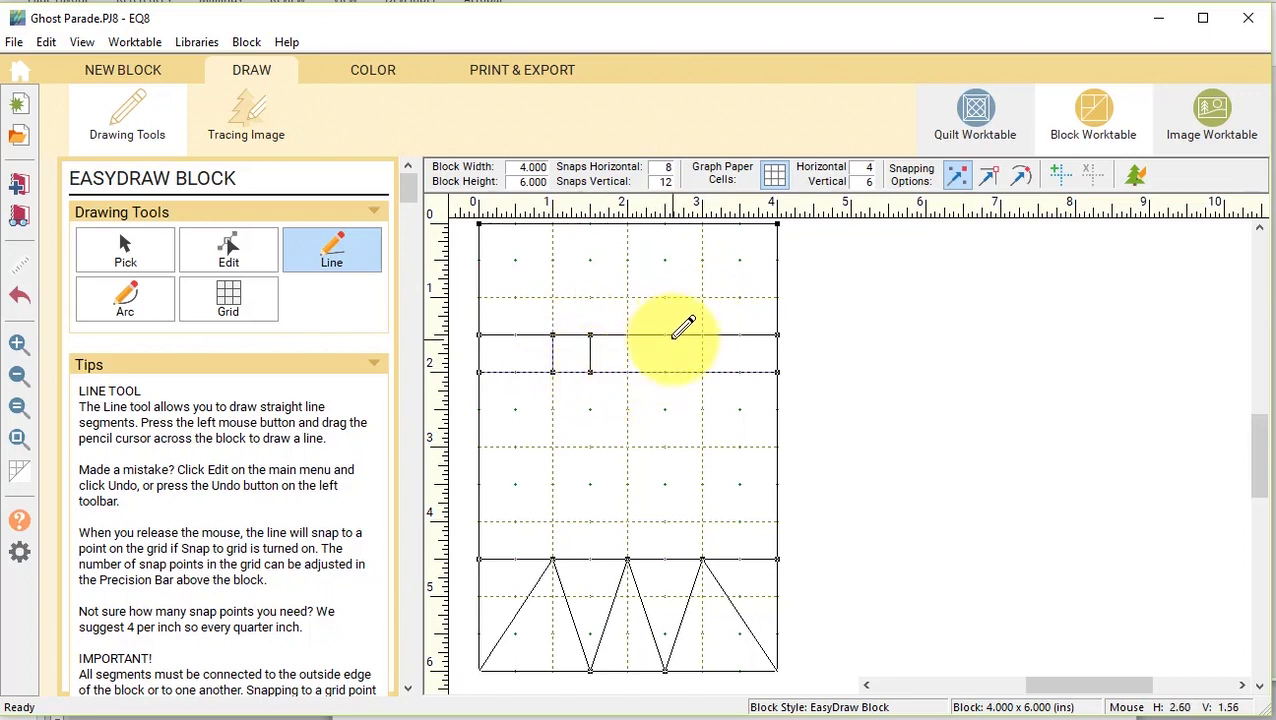
mouse_move(666, 335)
mouse_down()
mouse_move(665, 372)
mouse_move(702, 355)
mouse_move(702, 372)
mouse_up()
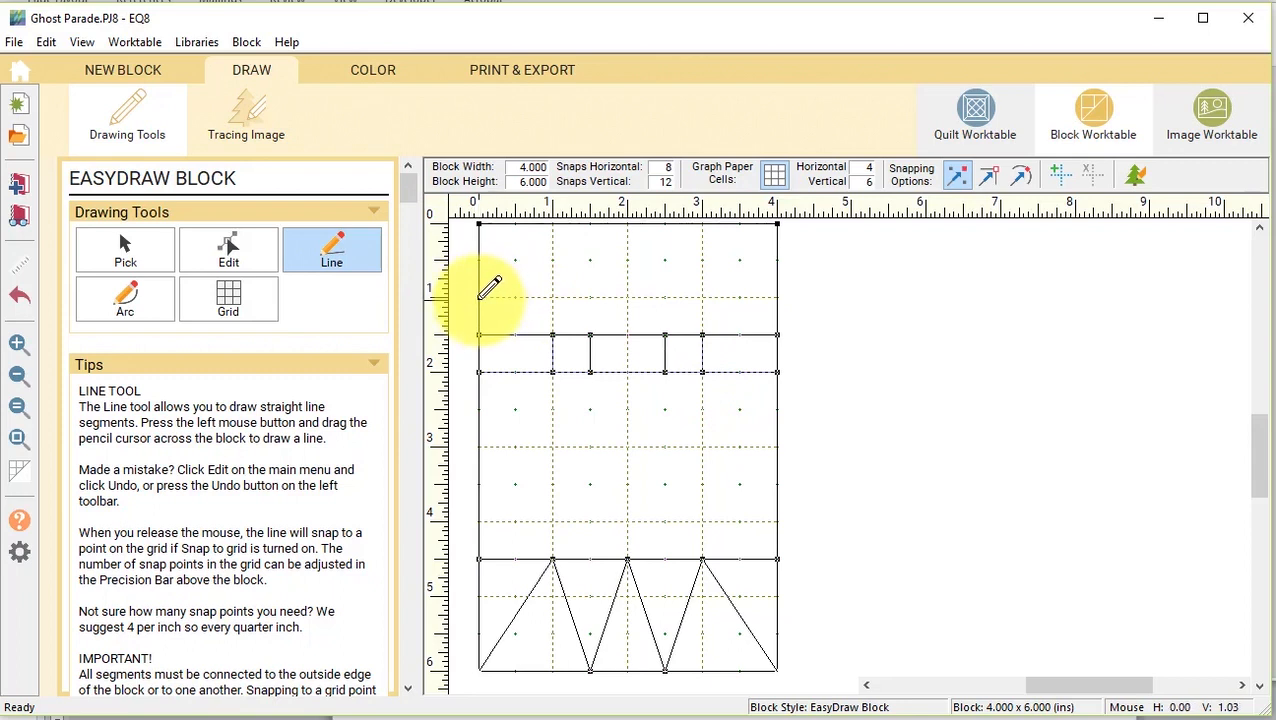
mouse_move(480, 296)
mouse_down()
mouse_move(530, 228)
mouse_move(552, 223)
mouse_up()
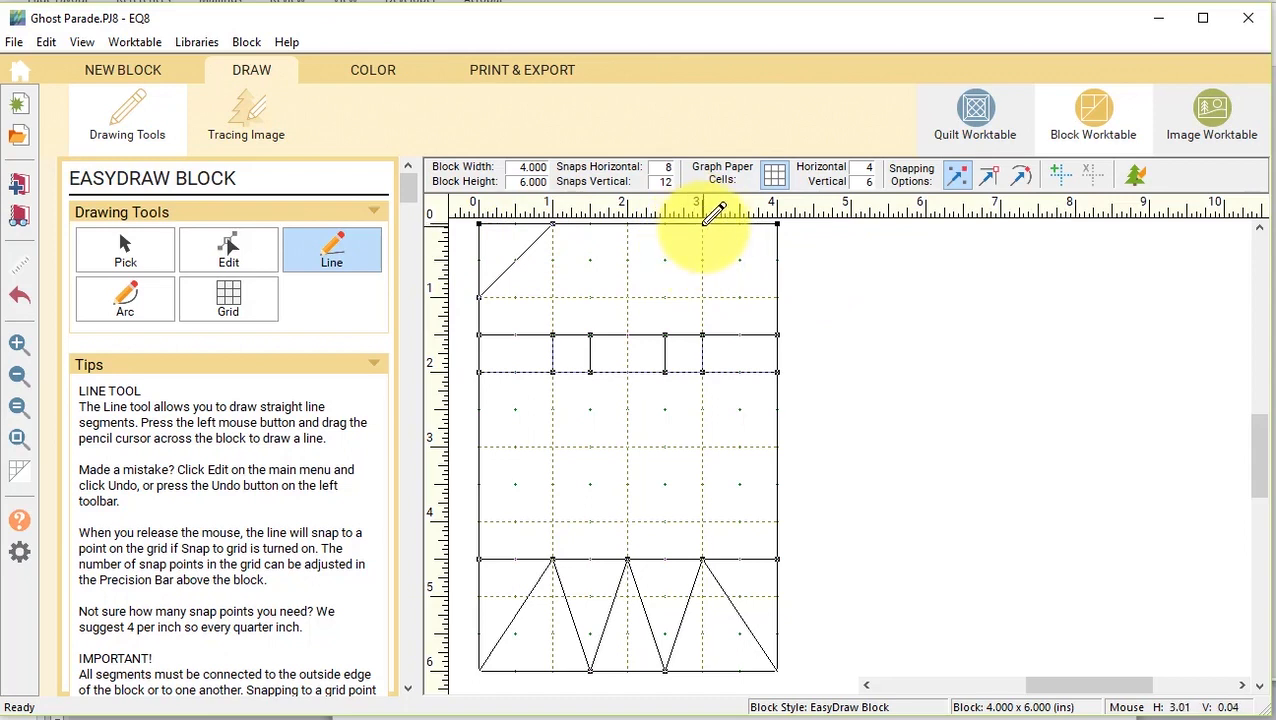
drag(703, 223, 778, 297)
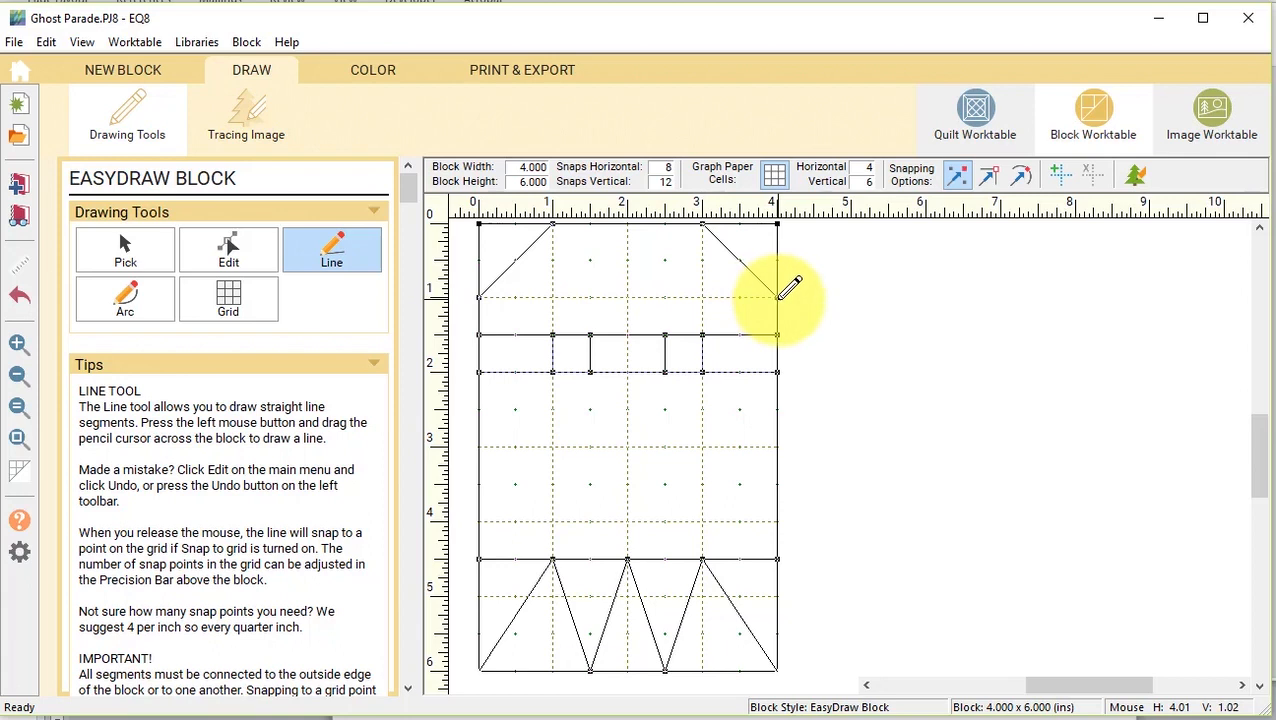
Add all fabrics of the 20 Holidays-Fall theme from the fabric library to the sketchbook.
click(376, 72)
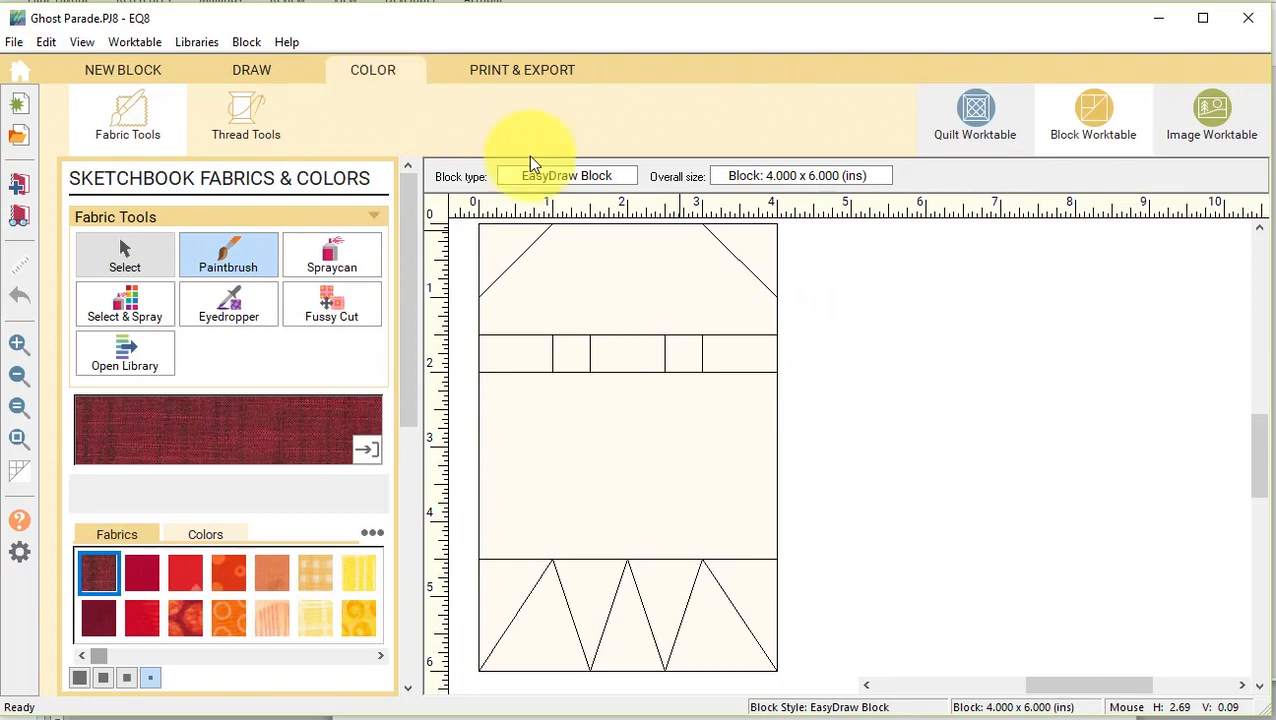
click(121, 350)
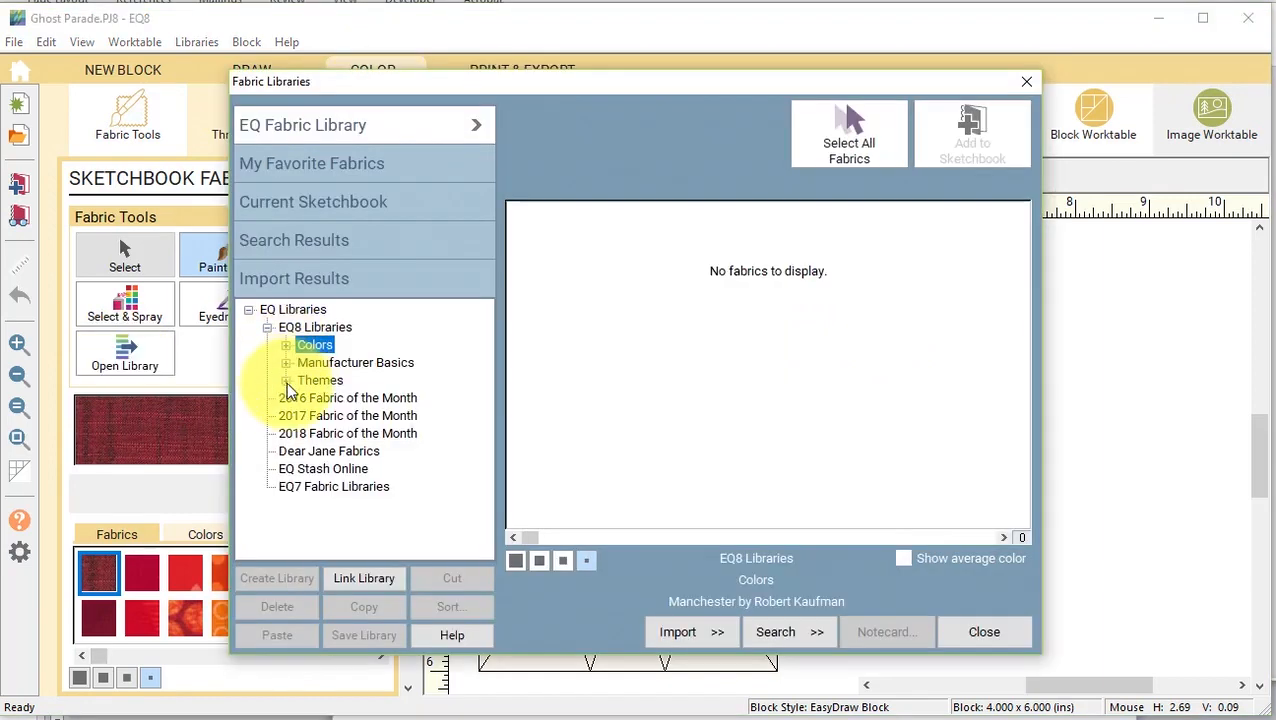
click(287, 383)
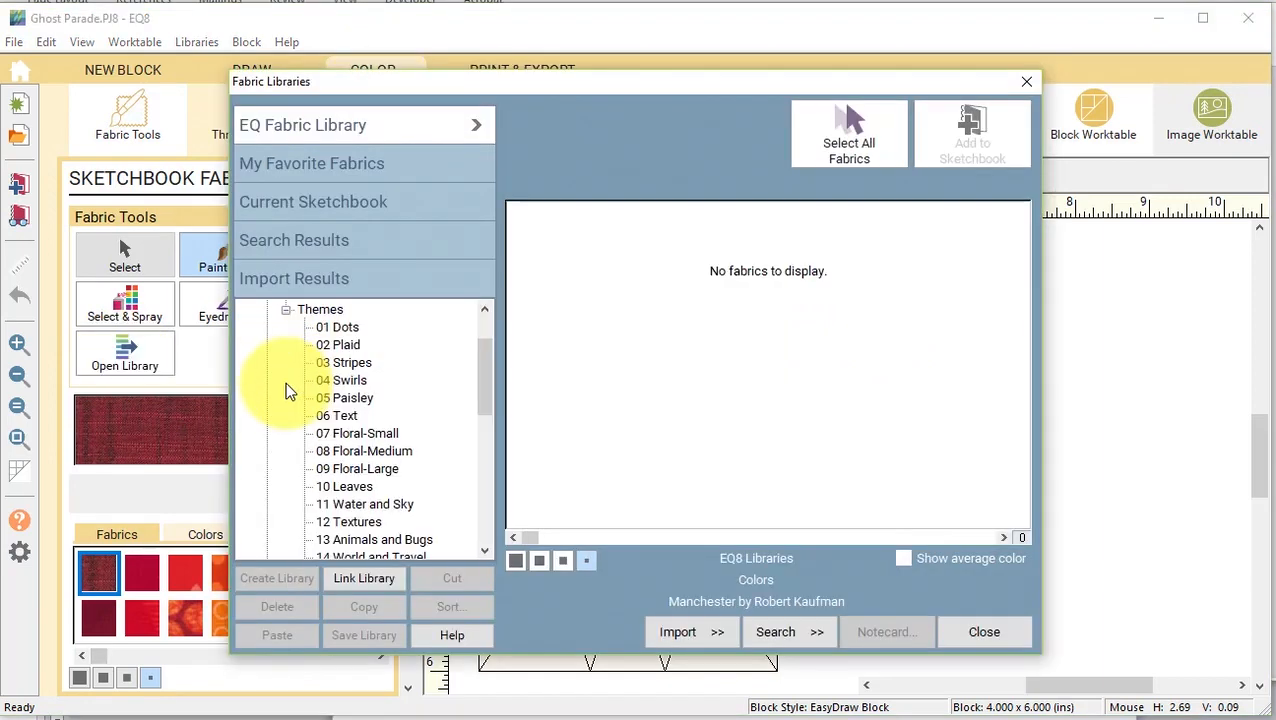
drag(484, 399, 508, 484)
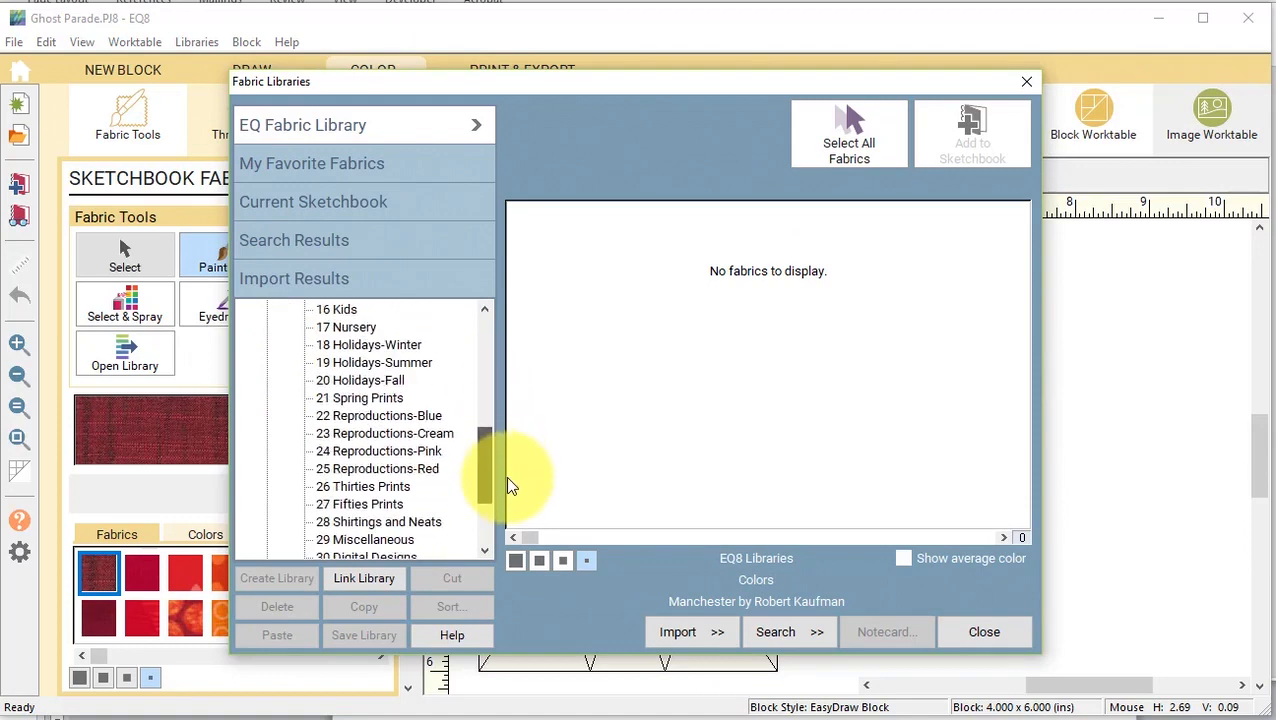
click(385, 381)
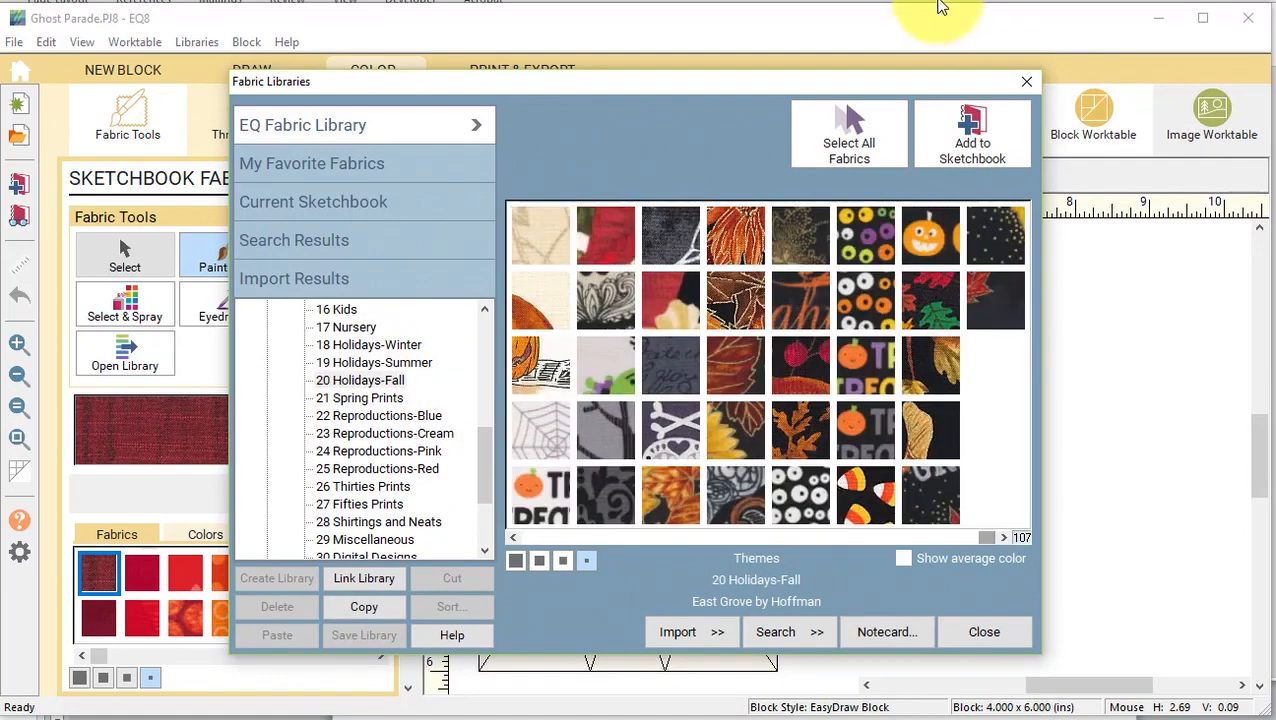
click(848, 126)
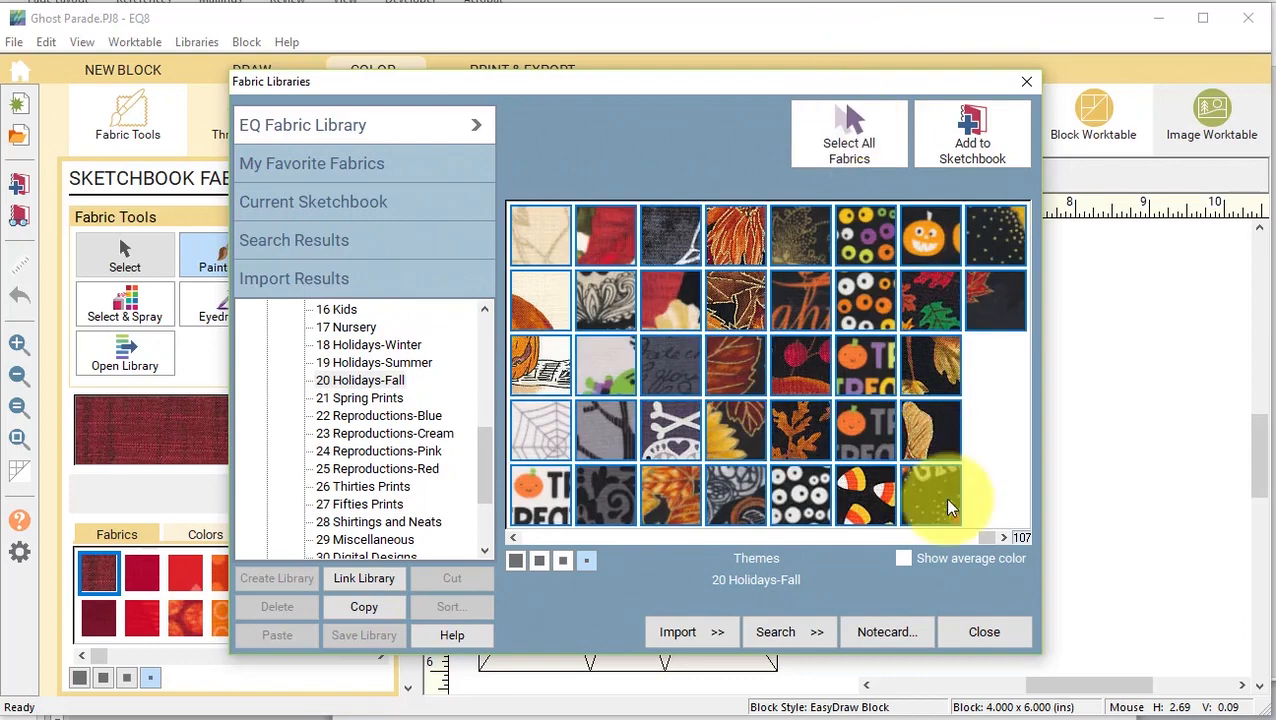
click(970, 125)
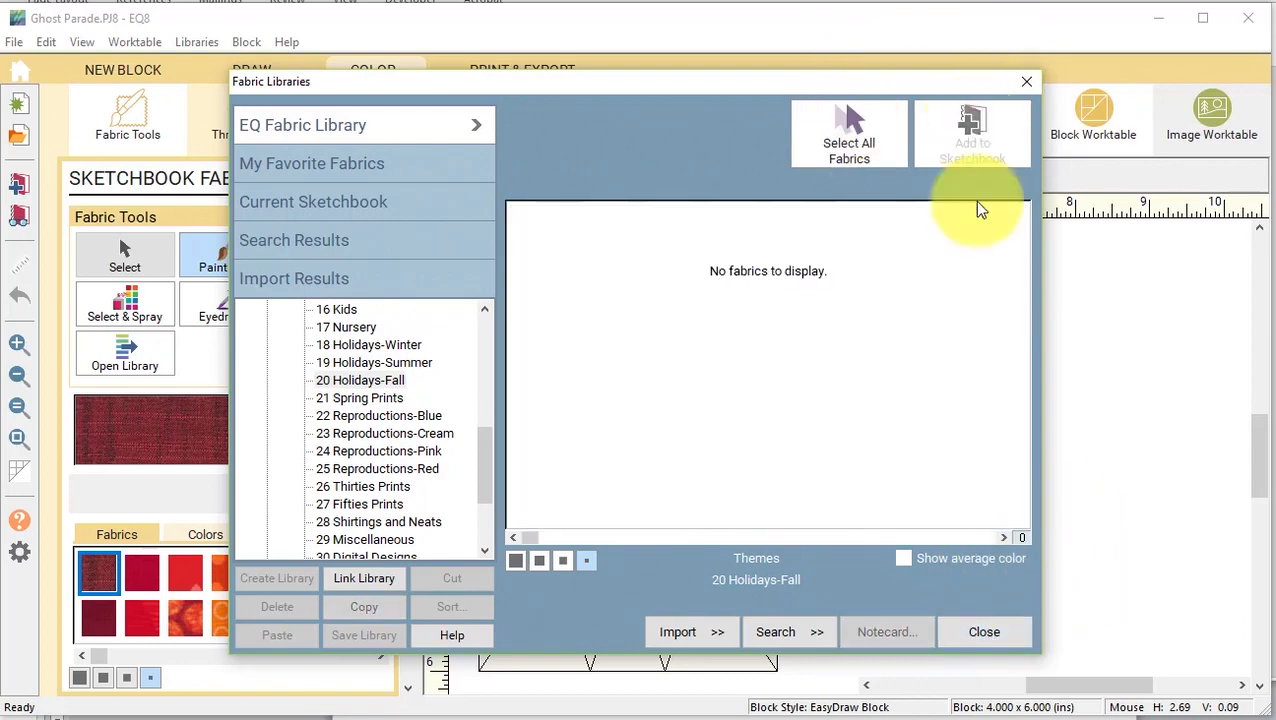
click(988, 634)
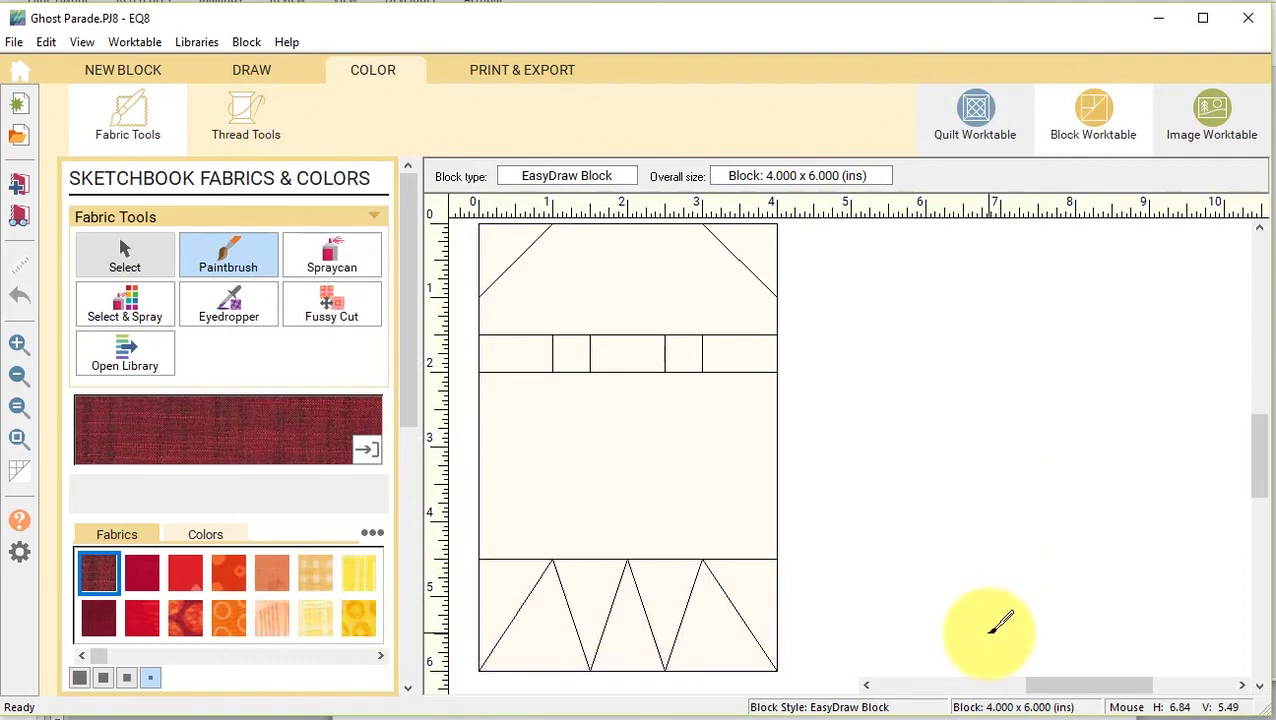
Color the ghost body white, the eyes black, and the upper corners and lower triangles dark scroll print, and add the block to the sketchbook.
click(231, 575)
click(627, 280)
drag(99, 656, 330, 664)
click(627, 465)
click(359, 573)
click(571, 354)
click(684, 354)
click(186, 573)
ctrl+click(502, 243)
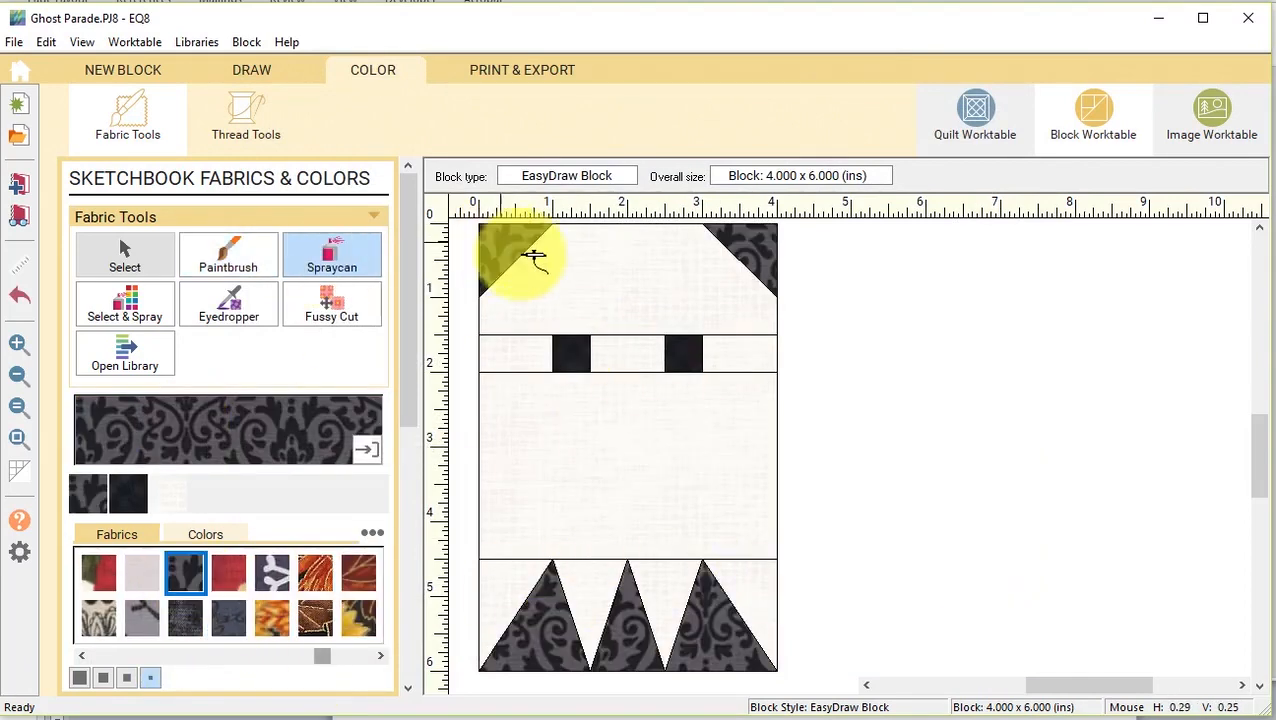
click(22, 188)
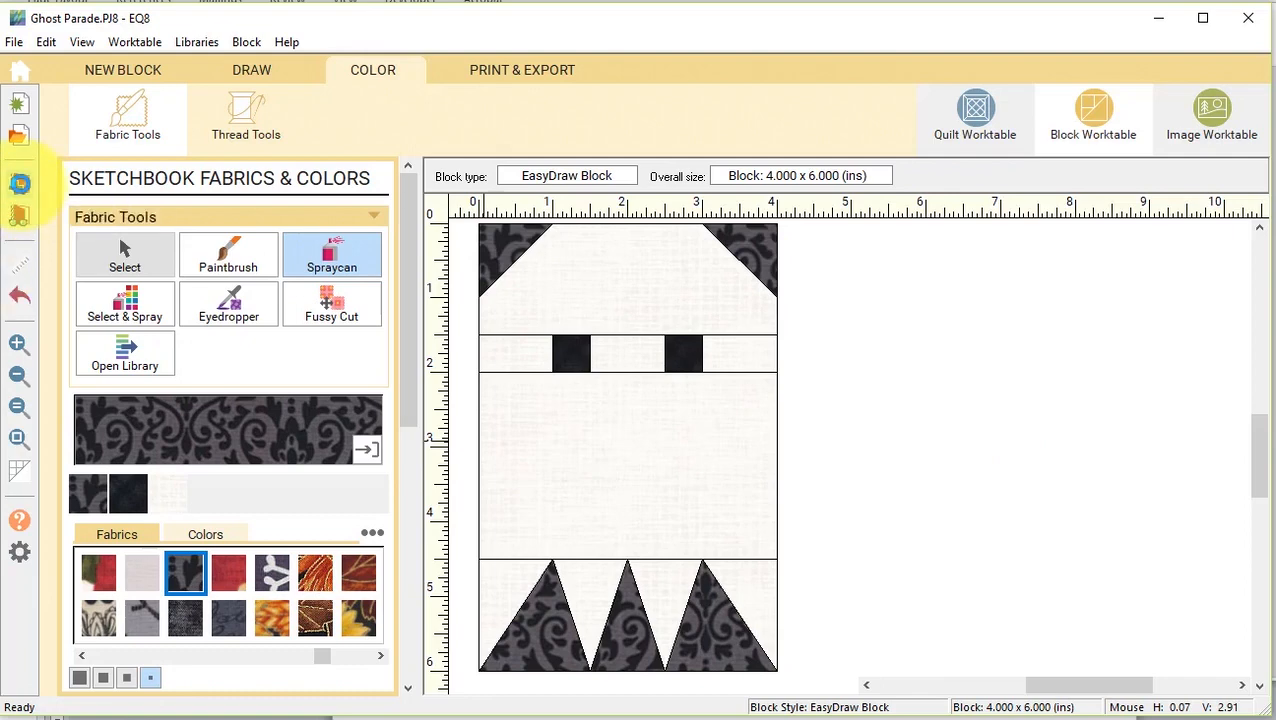
Start a new quilt from scratch with the Custom Set layout style.
click(22, 70)
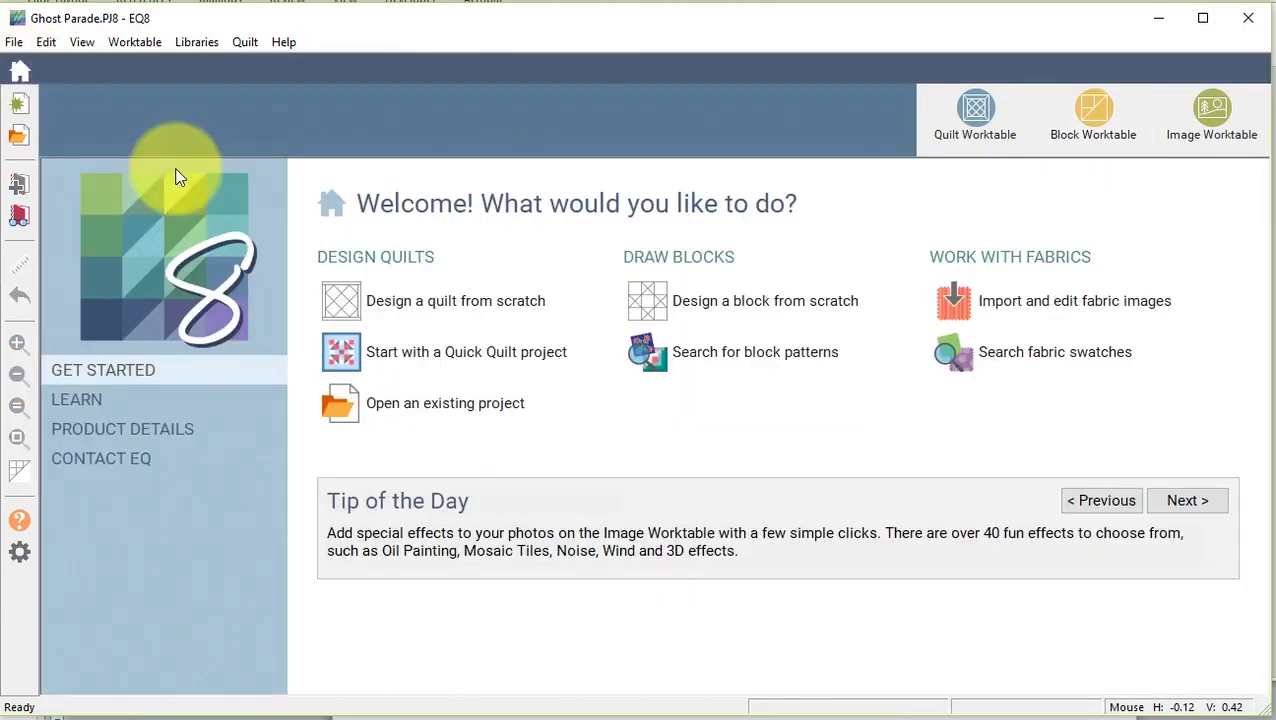
click(481, 309)
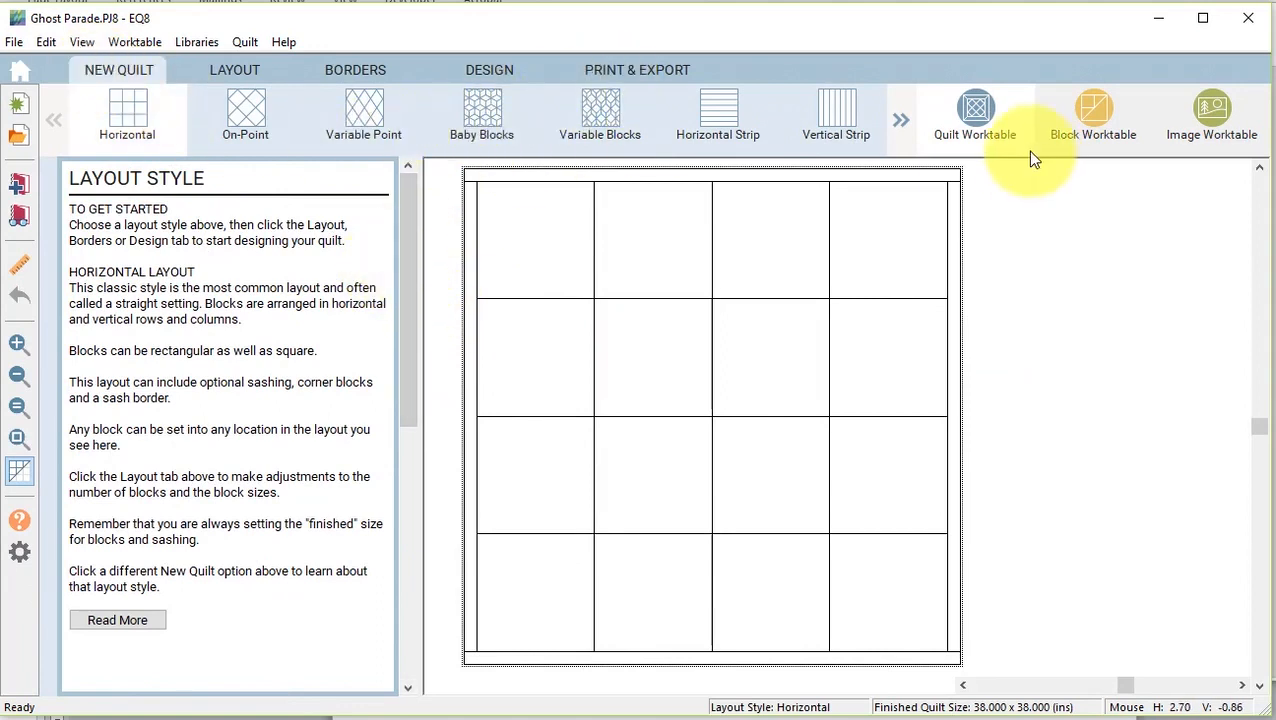
click(899, 117)
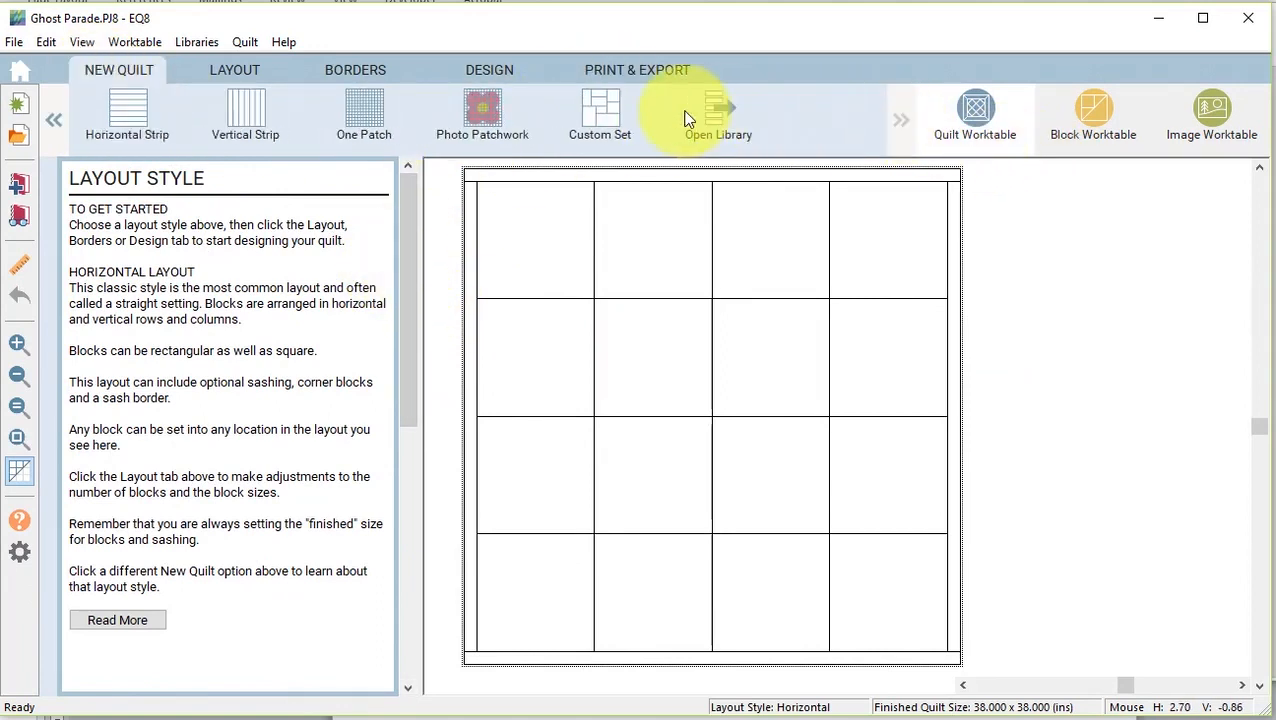
click(607, 120)
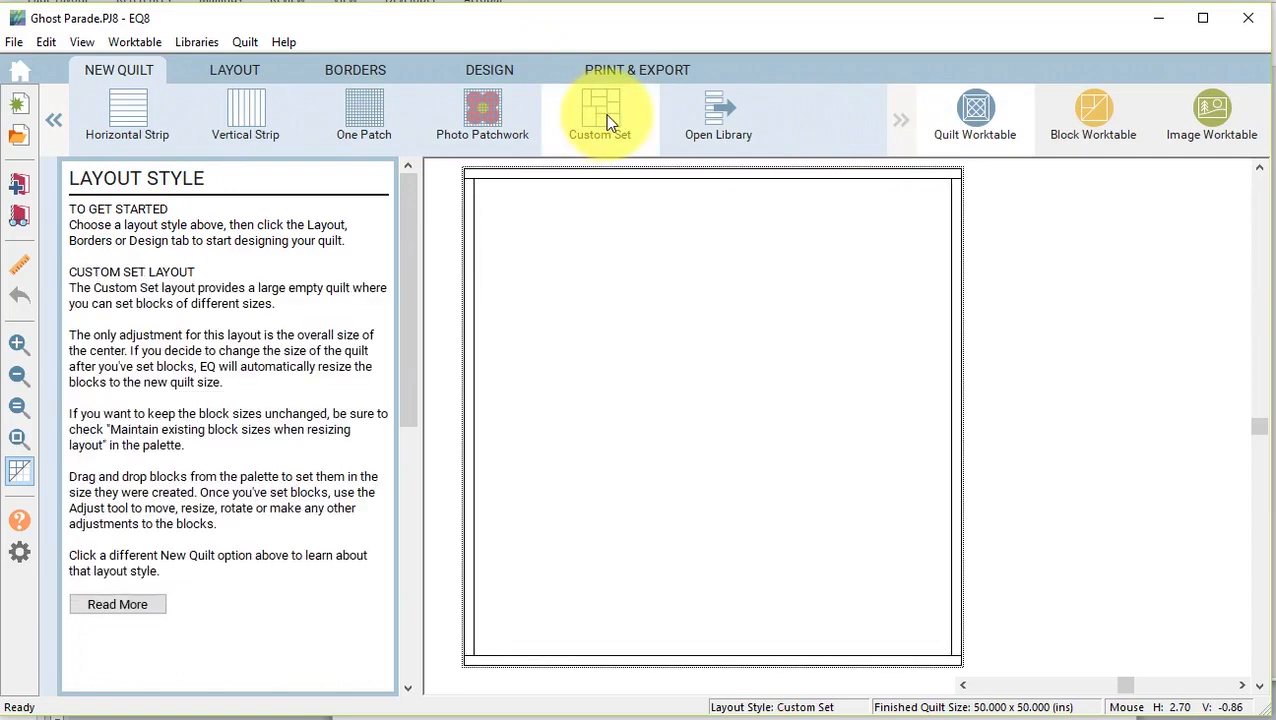
Set the center rectangle of the quilt layout to 29.5 in wide and 9 in high.
click(233, 72)
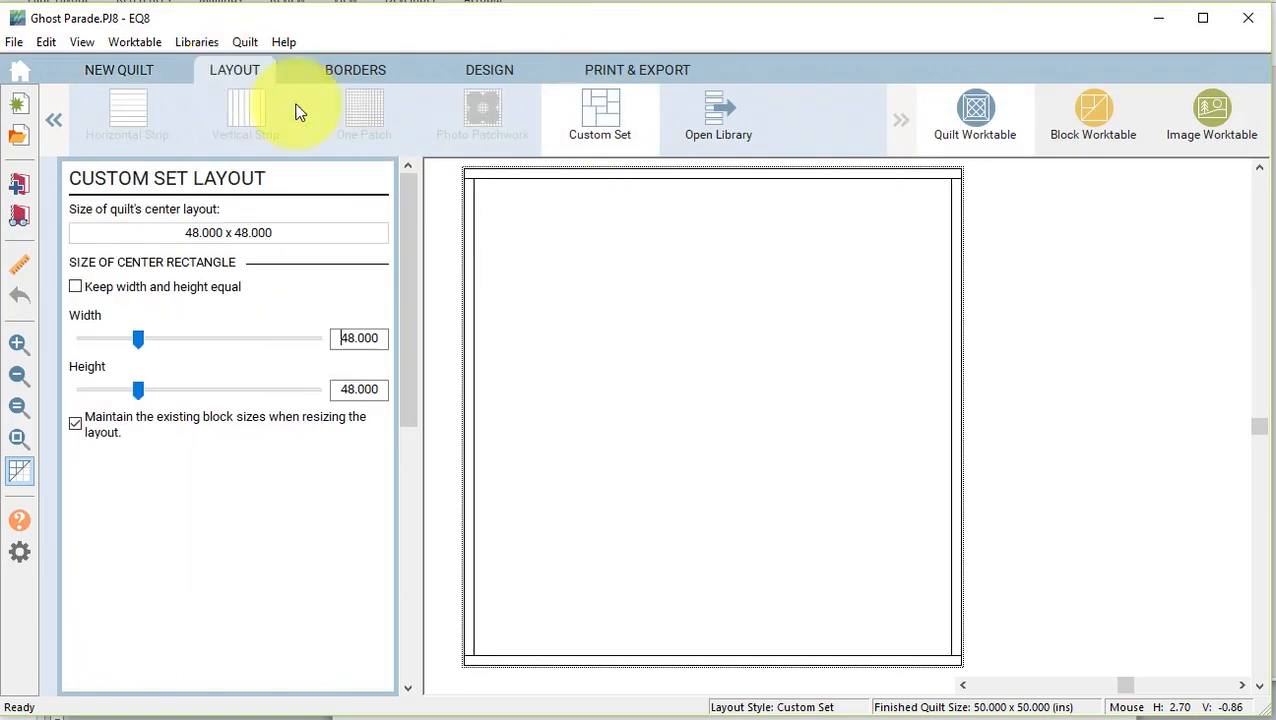
click(337, 338)
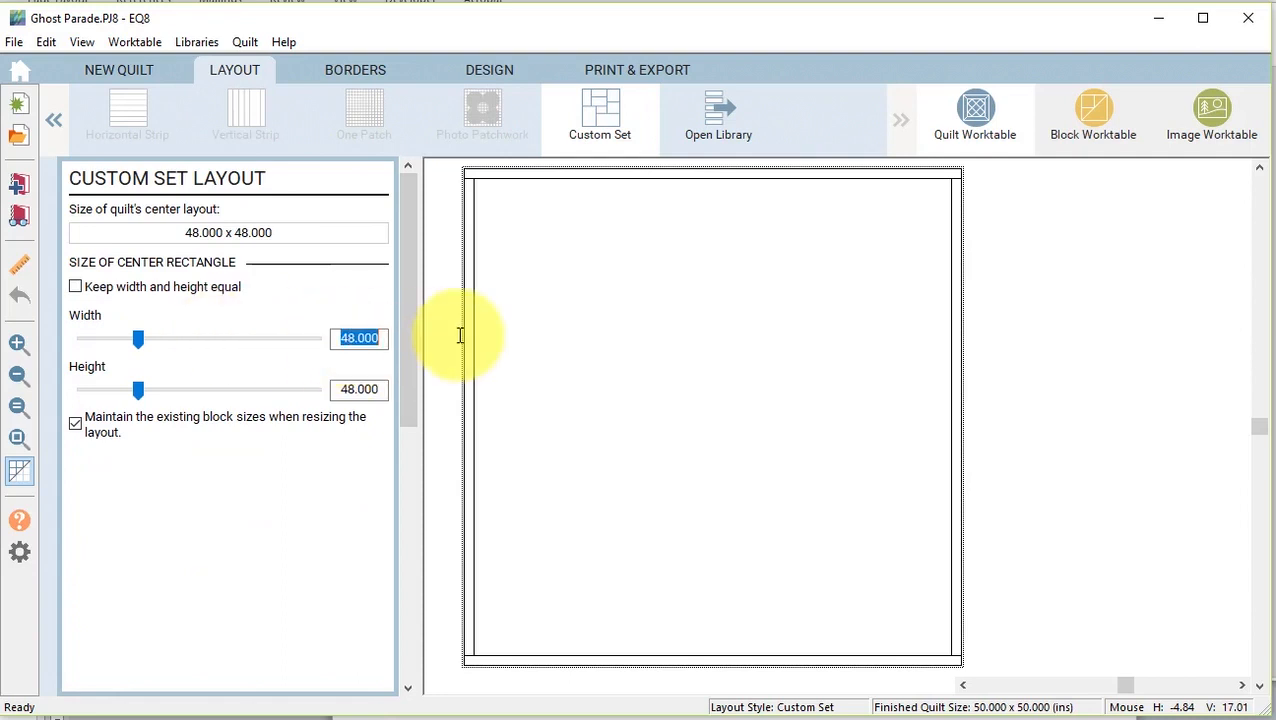
text(29)
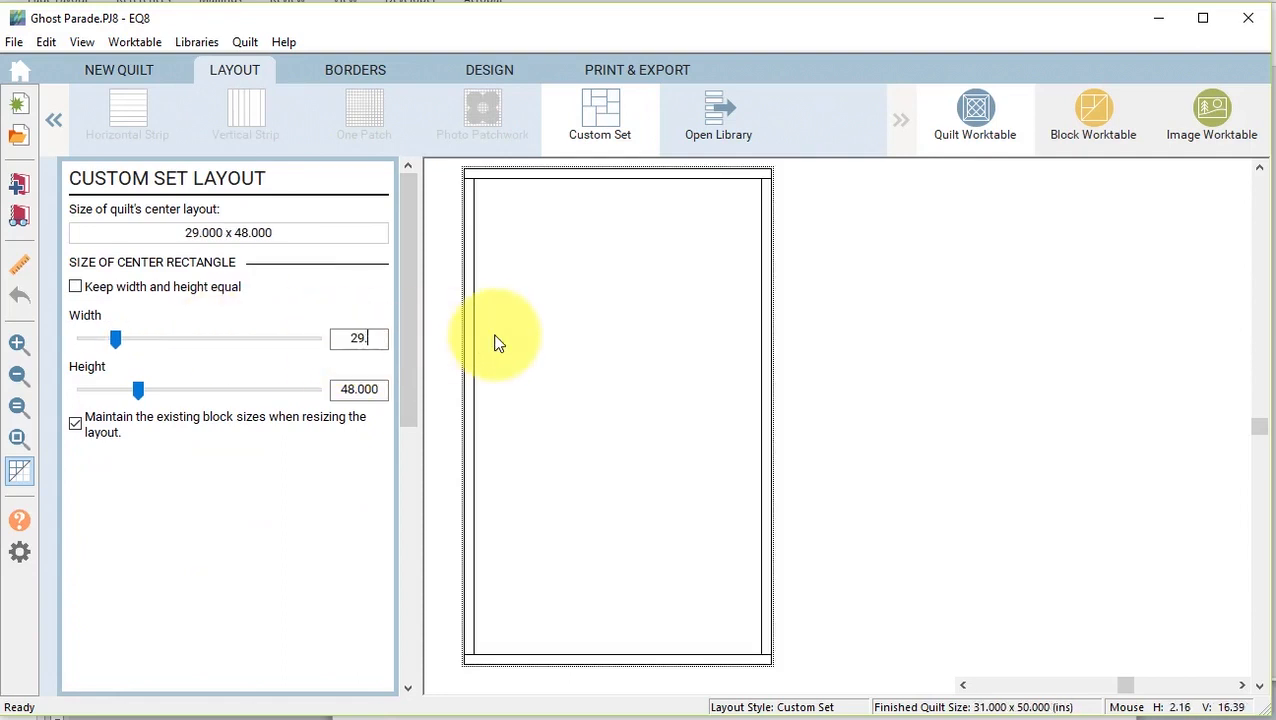
text(.5)
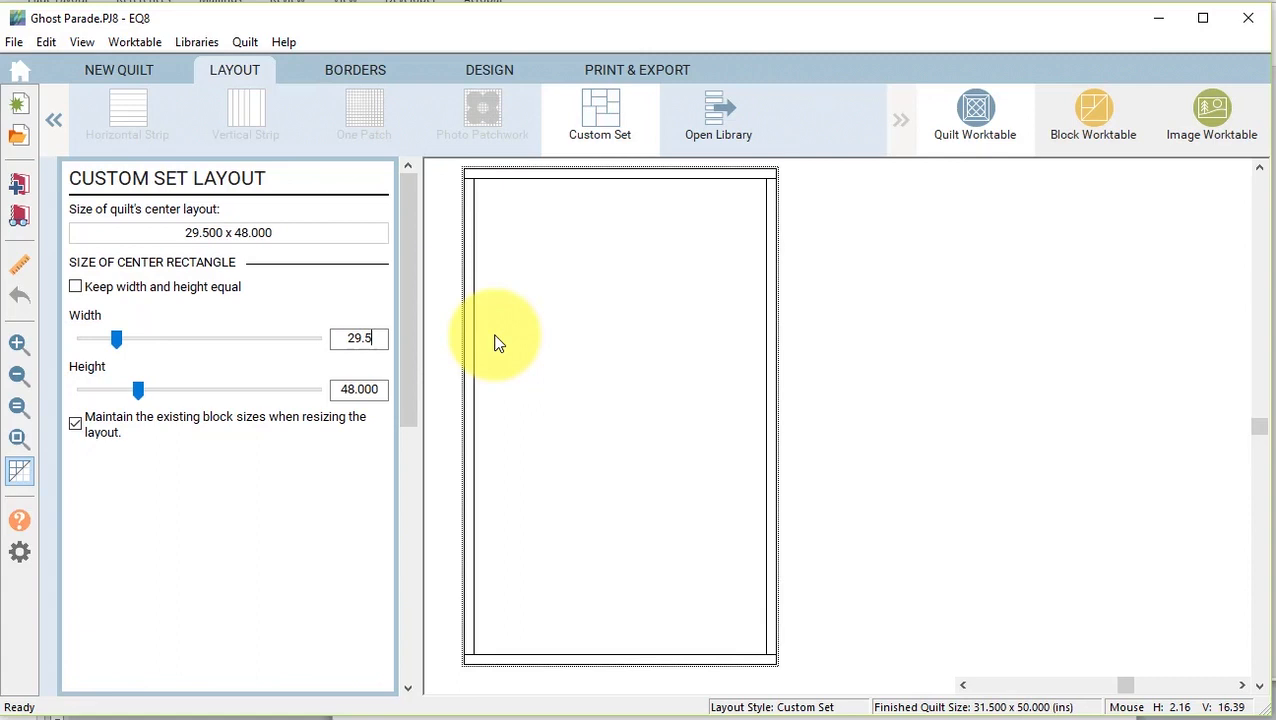
key(Tab)
text(9)
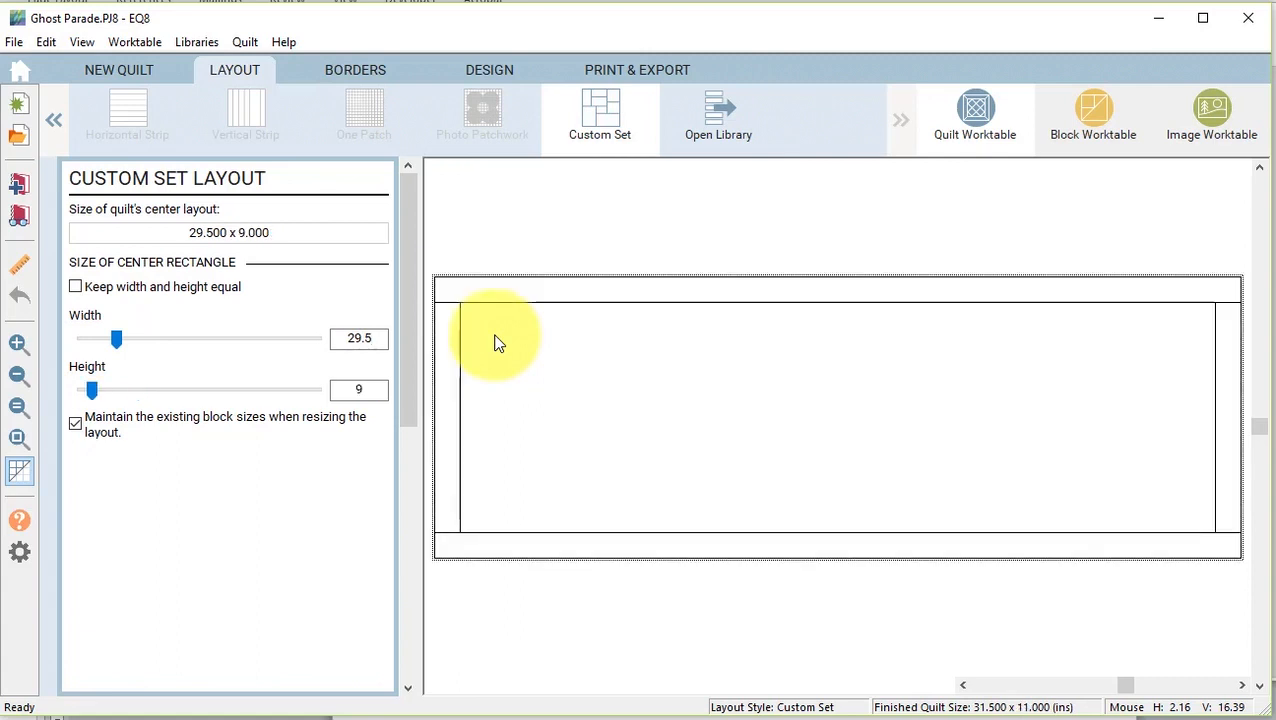
Add a second border around the quilt and make it 2 in wide on all four sides.
click(352, 71)
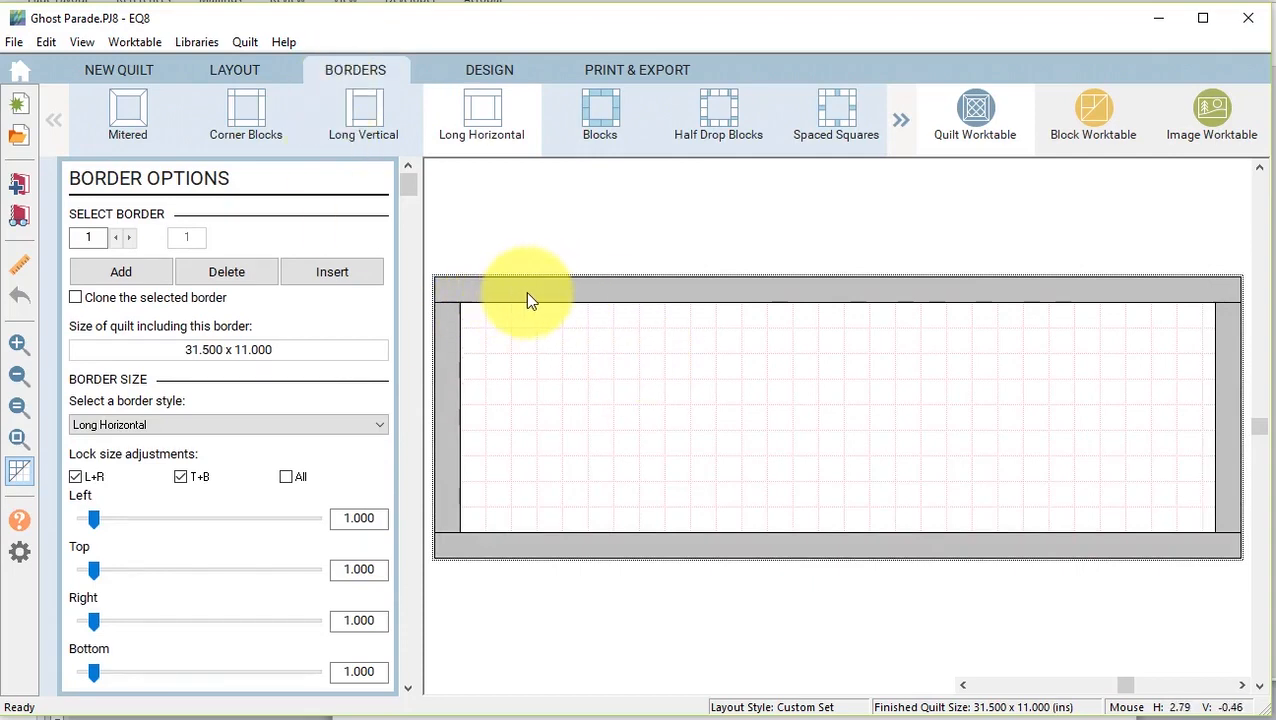
click(121, 273)
double_click(345, 518)
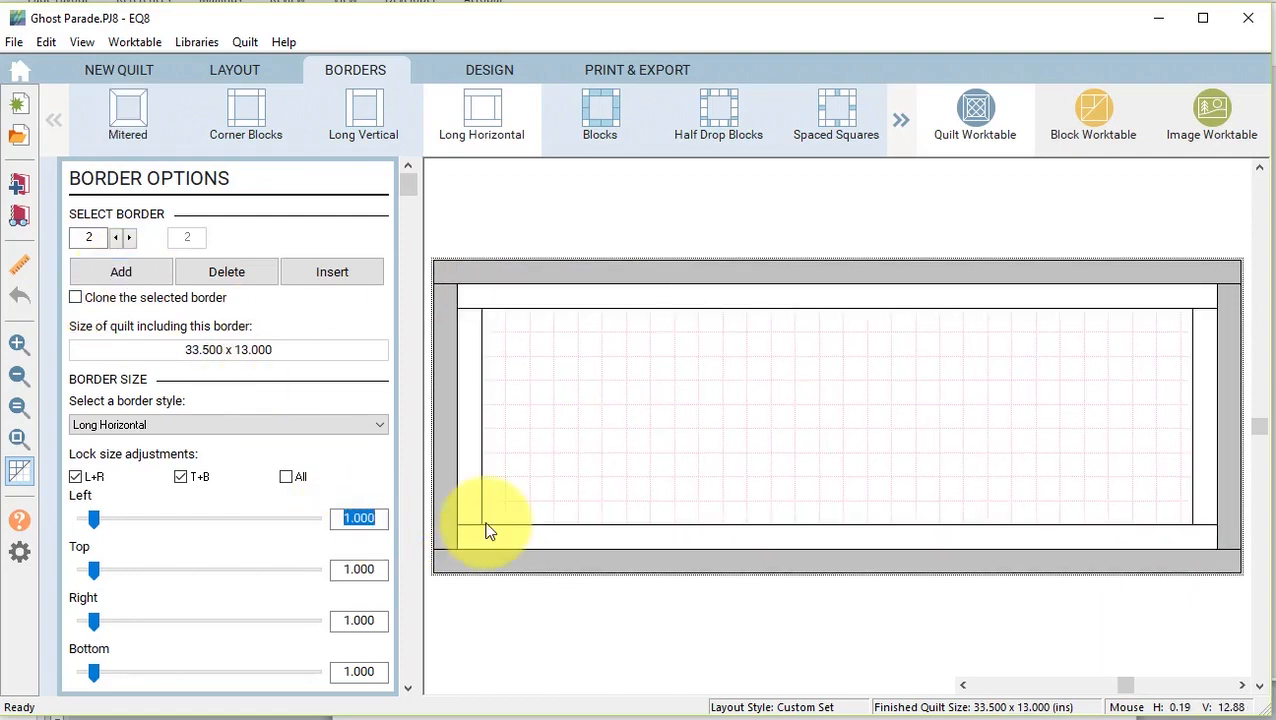
text(2)
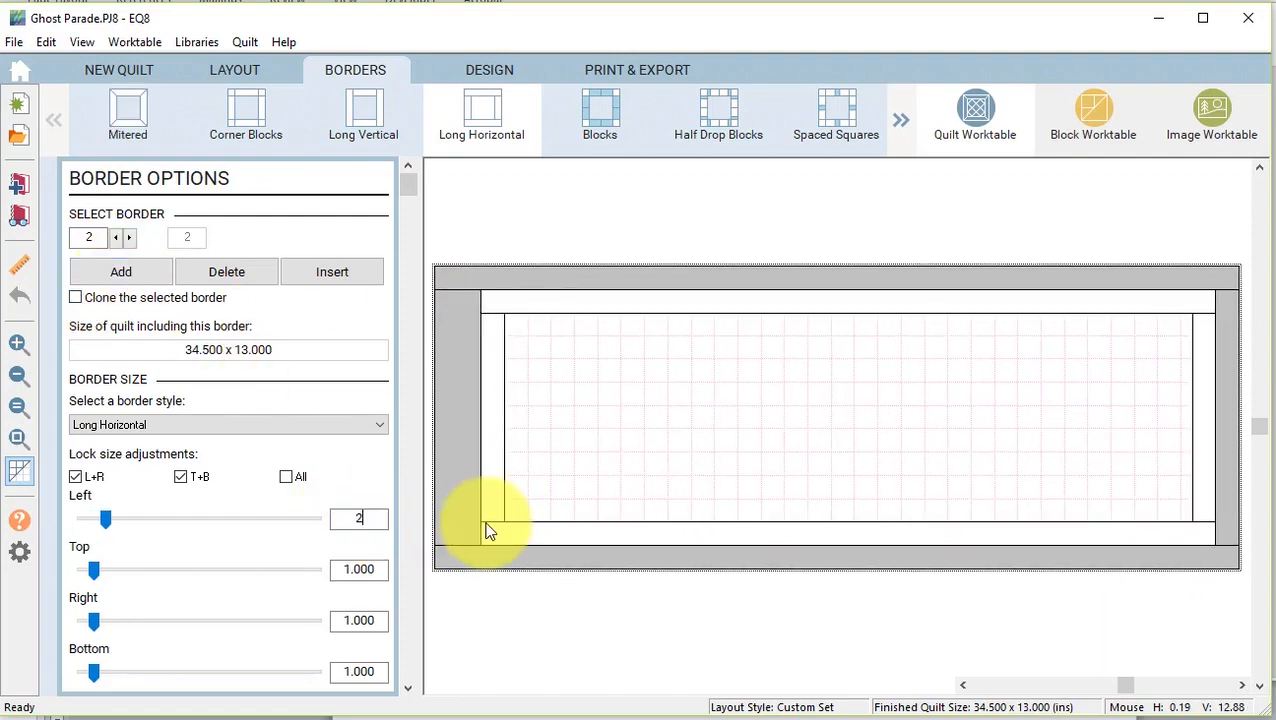
click(287, 479)
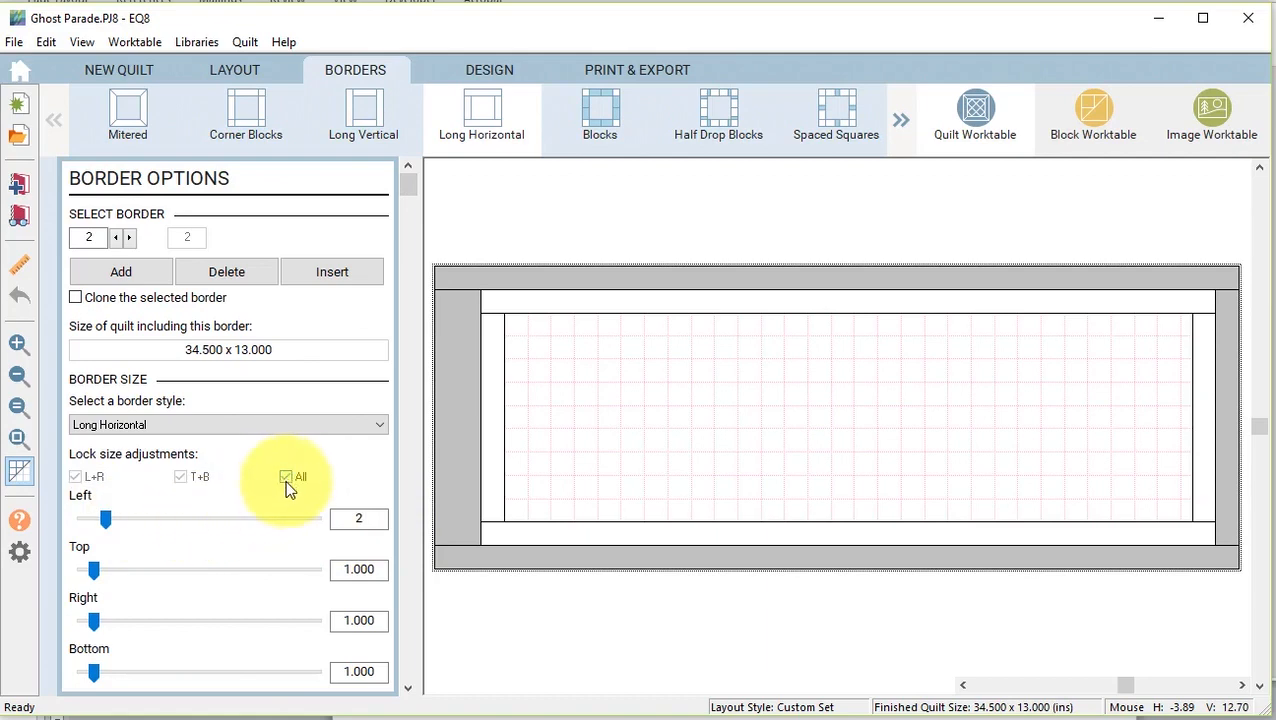
click(107, 522)
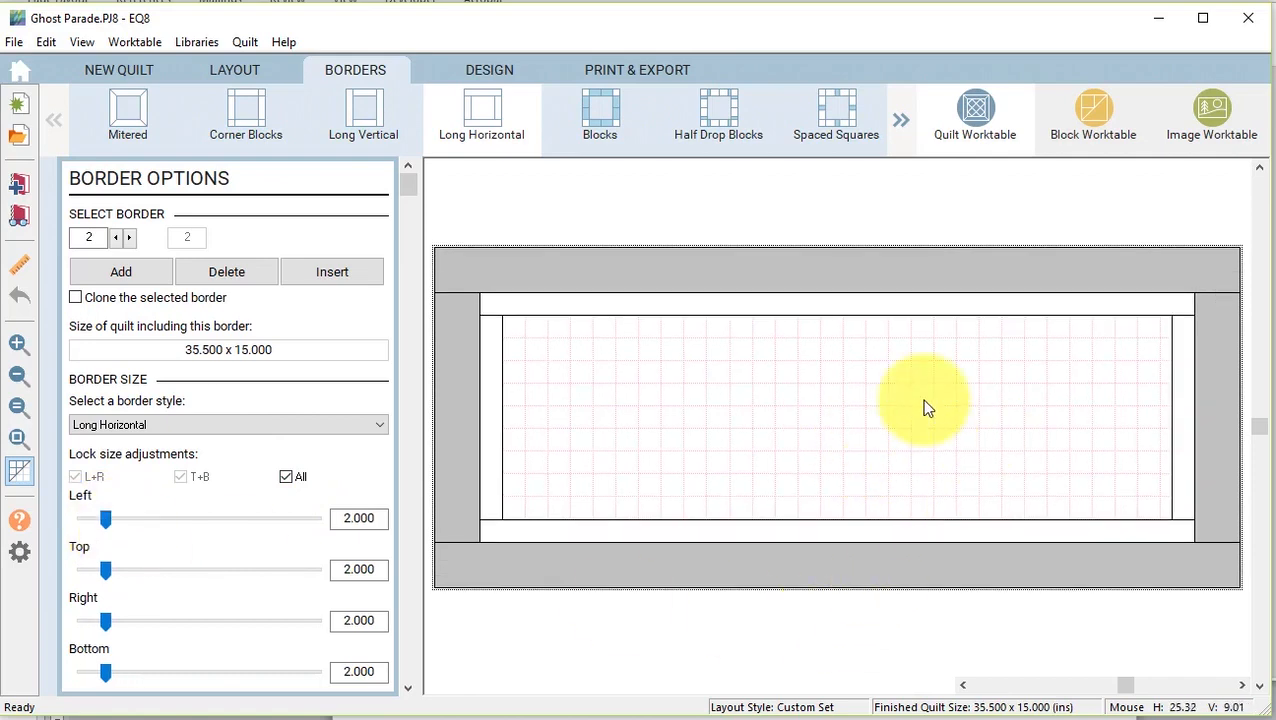
Set the ghost block in the quilt center and move it to X 0, Y 3.
click(490, 72)
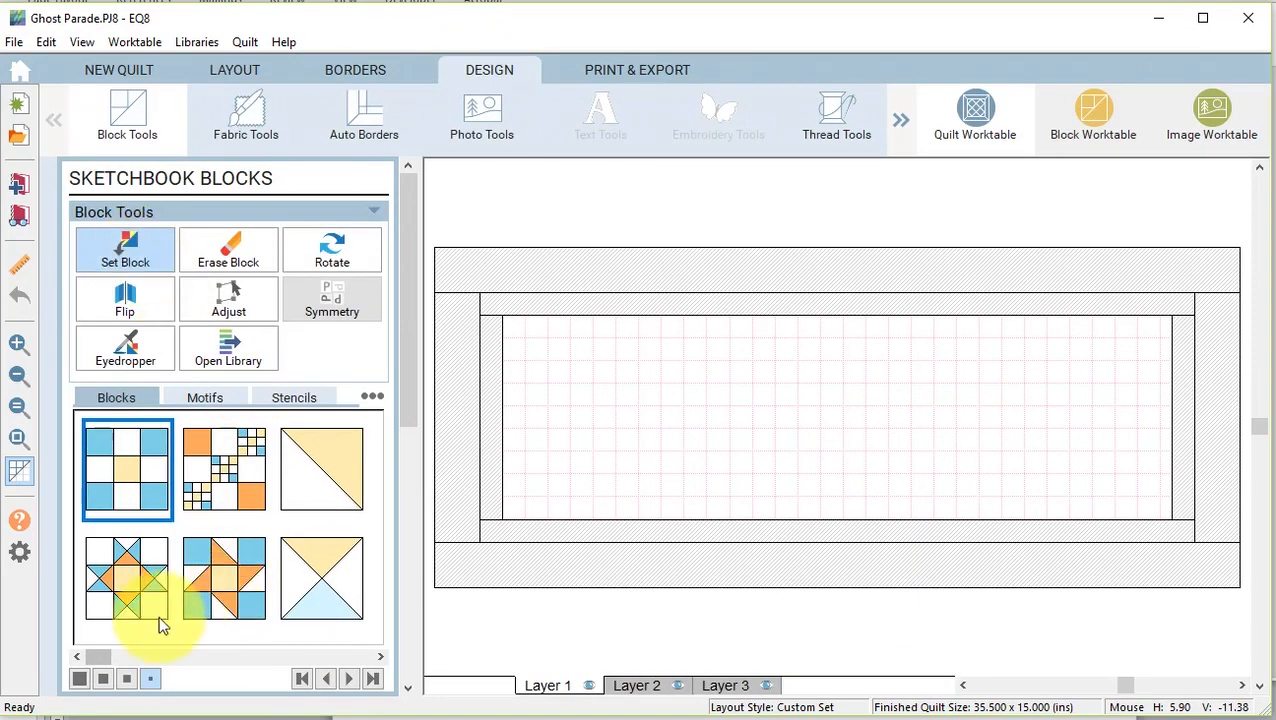
drag(93, 659, 398, 676)
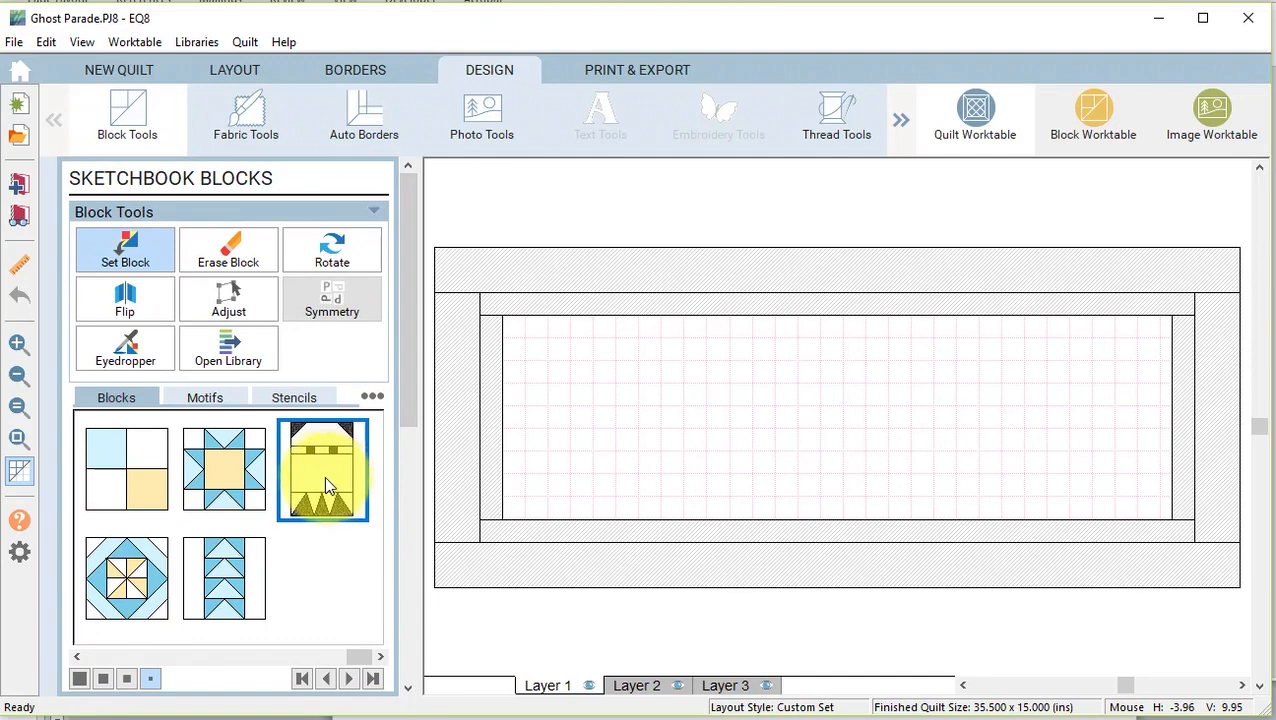
drag(324, 467, 537, 390)
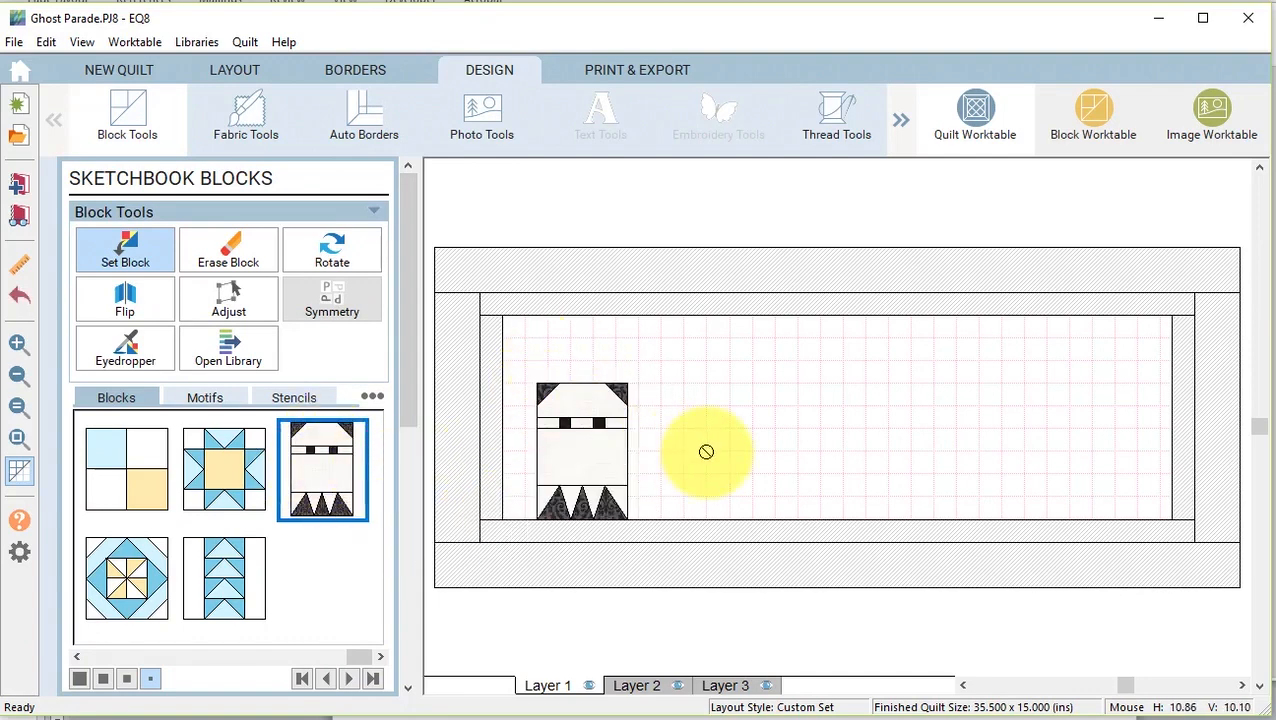
click(222, 293)
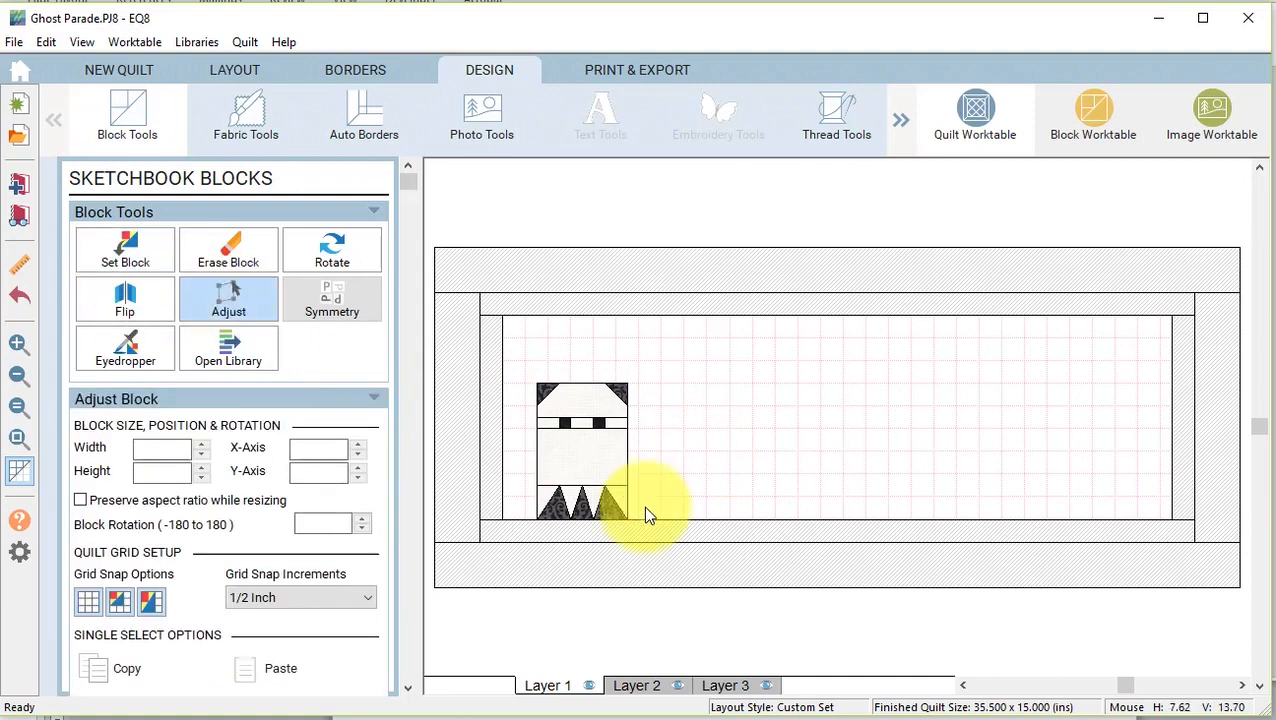
click(595, 478)
drag(578, 455, 541, 447)
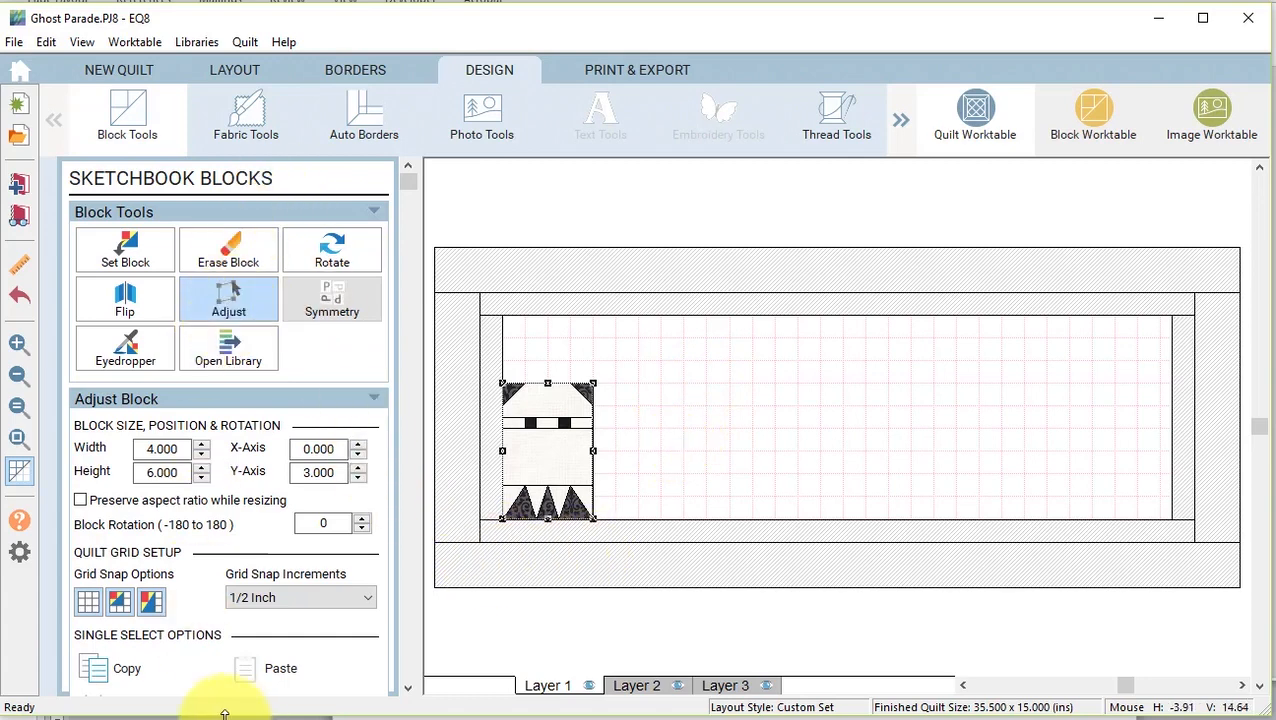
Paste a copy of the ghost at X 5, Y 0 and stretch its height to 9 in.
click(277, 668)
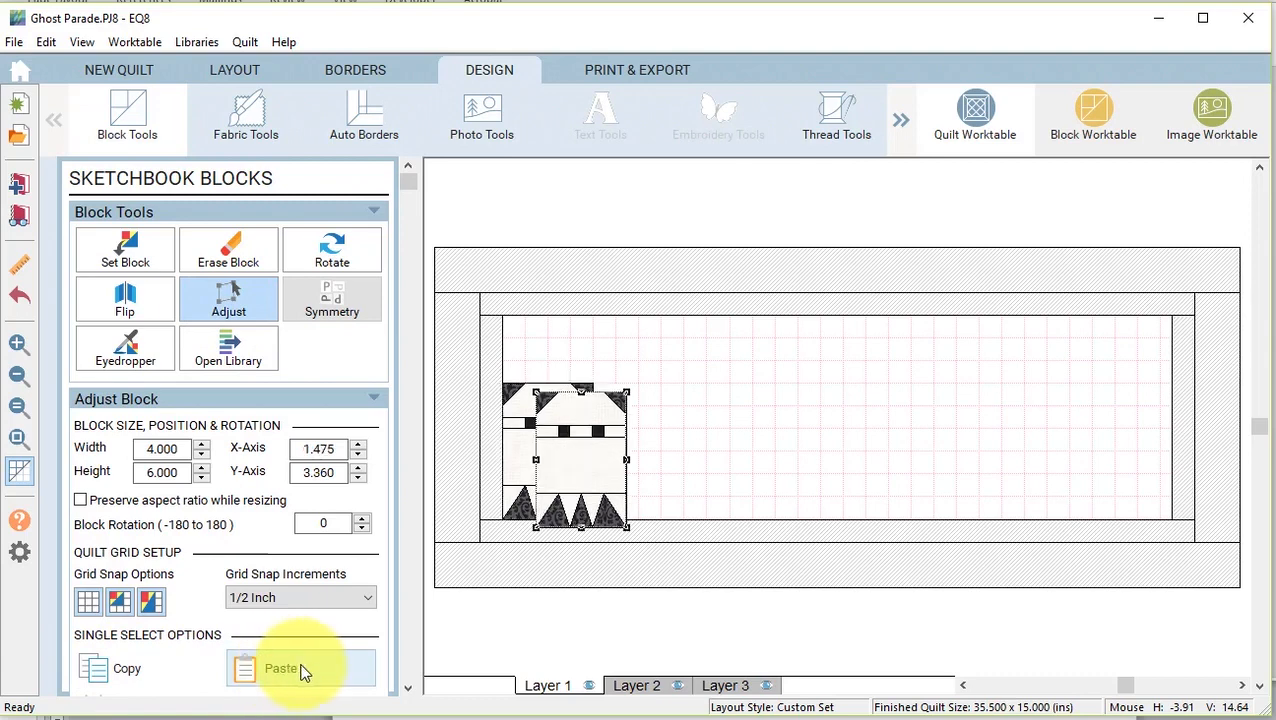
drag(584, 461, 663, 386)
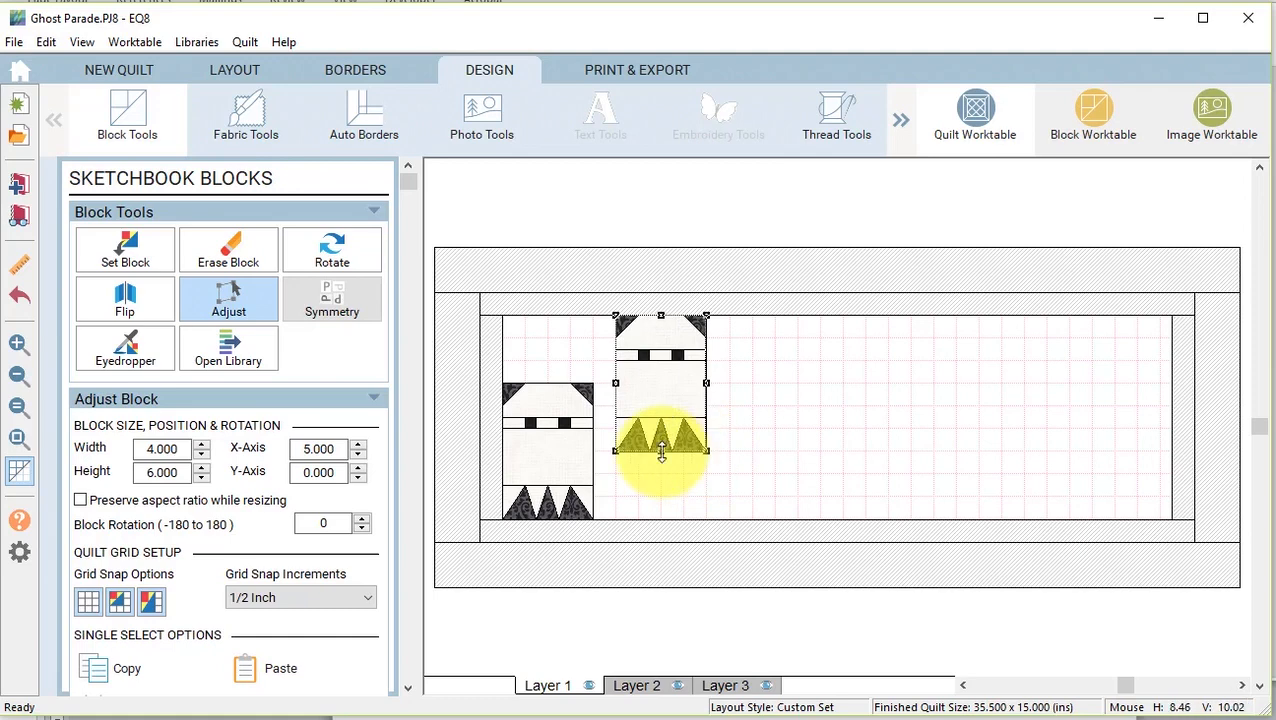
drag(661, 452, 670, 520)
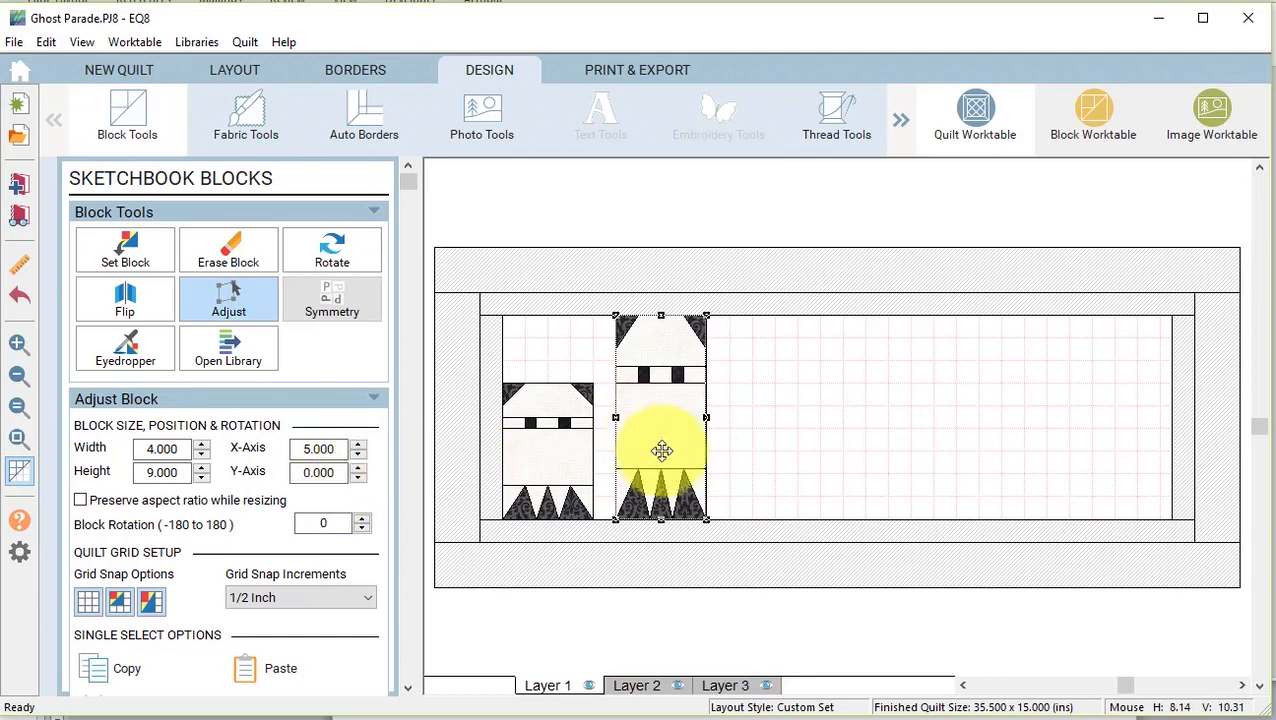
mouse_move(664, 427)
mouse_down()
mouse_move(652, 424)
mouse_move(659, 432)
mouse_up()
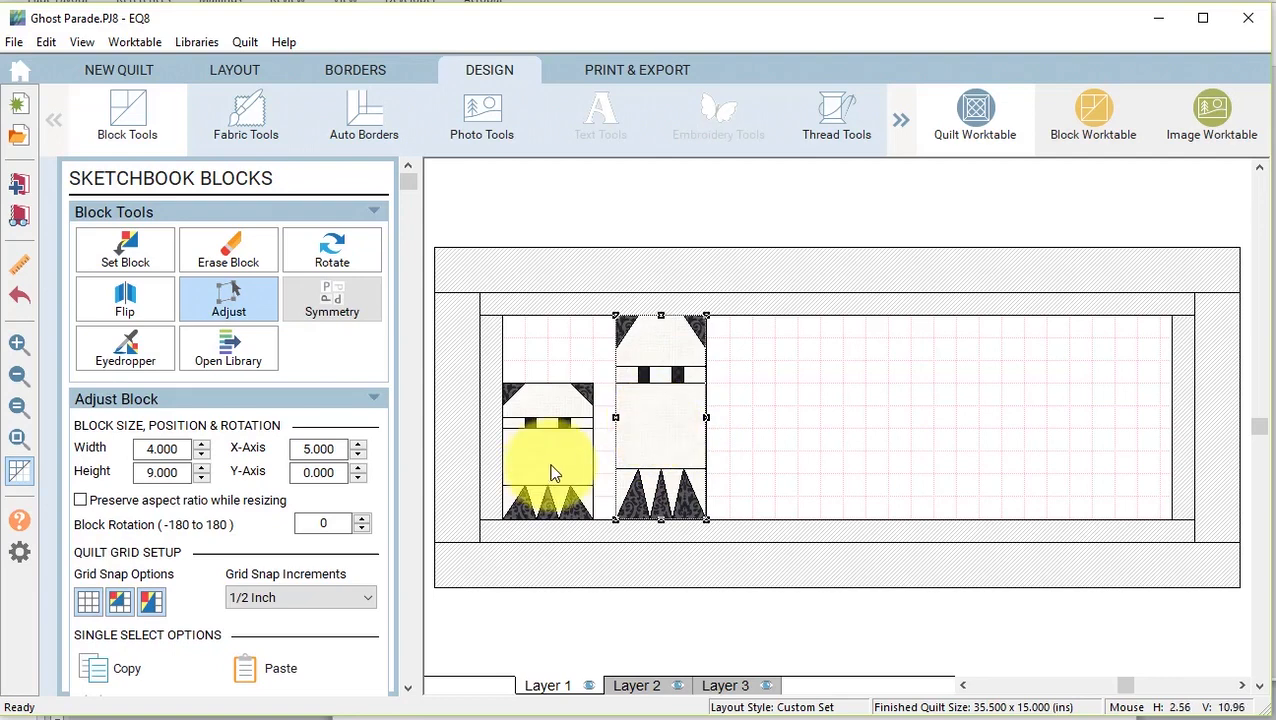
Copy the first 4 x 6 in ghost and place the duplicate at X 10, Y 2.
click(550, 440)
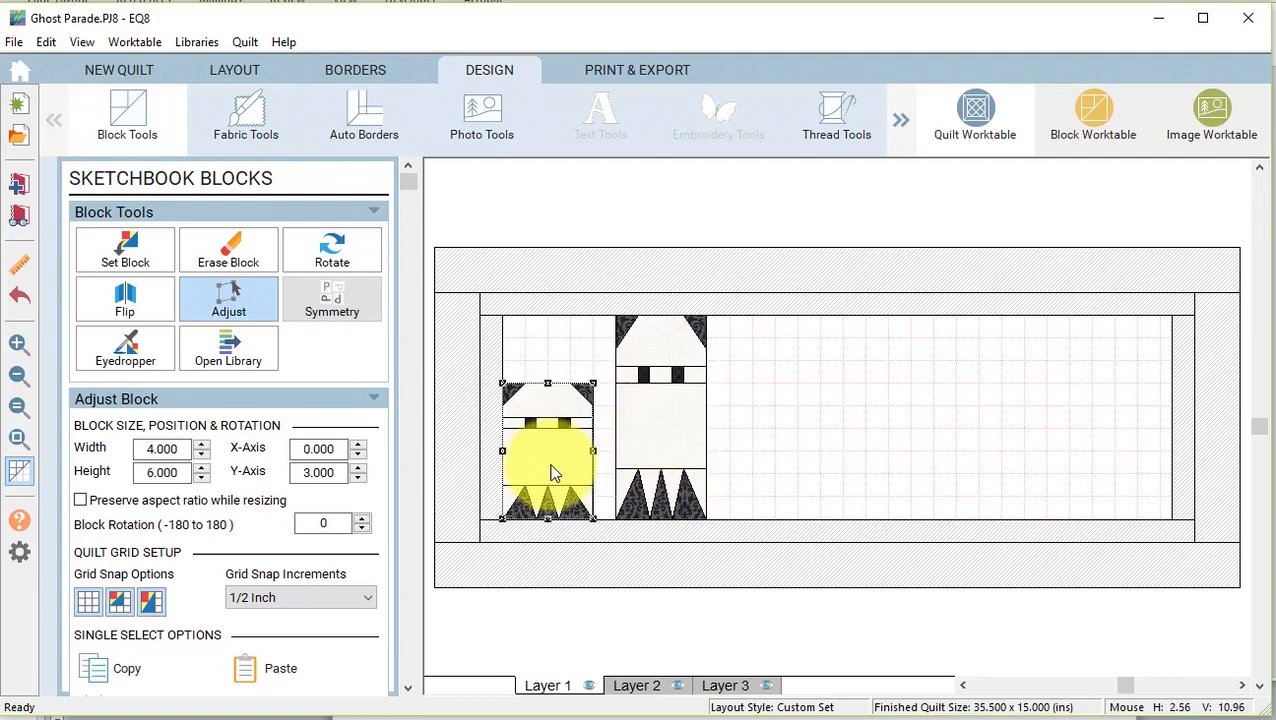
click(131, 667)
click(262, 669)
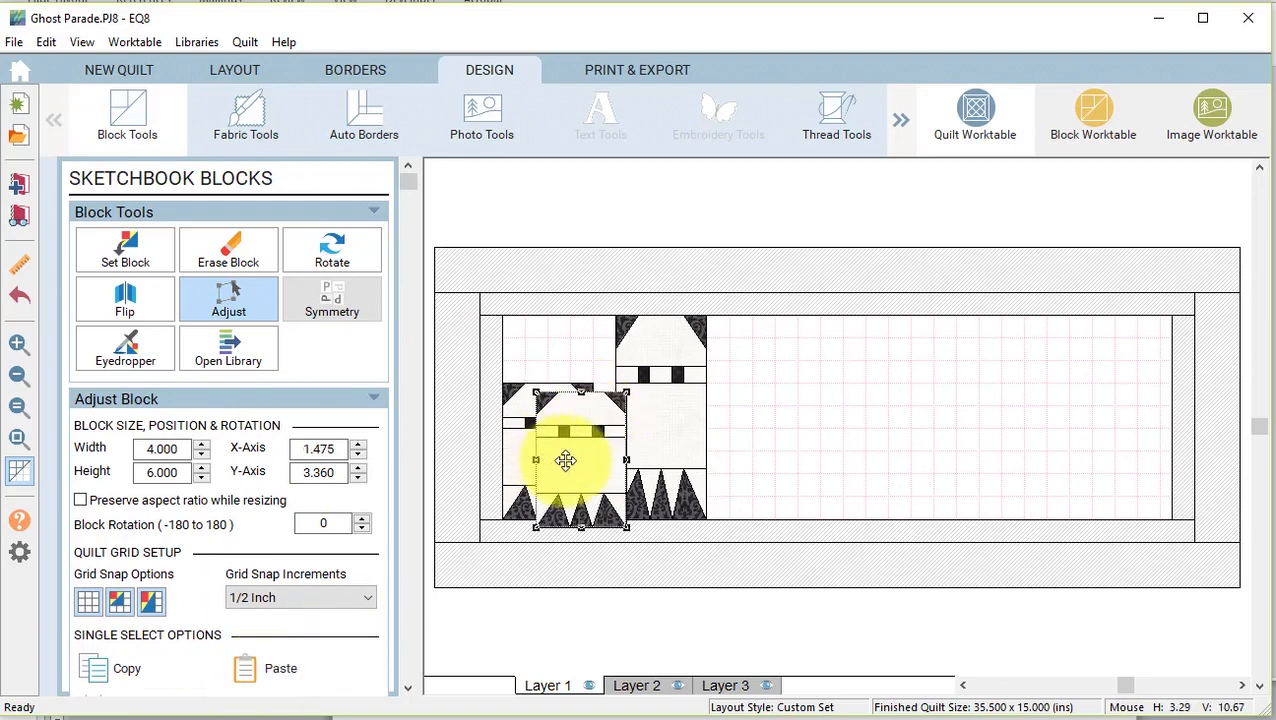
drag(566, 460, 755, 427)
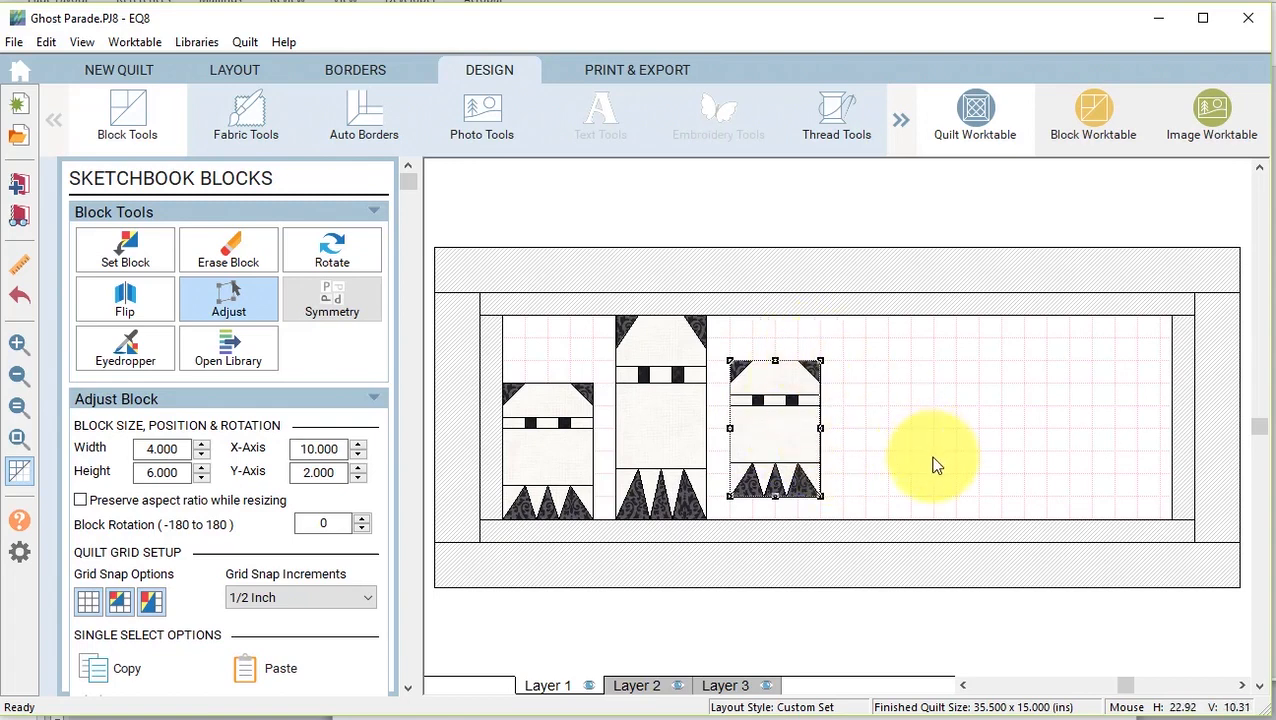
Copy the 9 in tall ghost, place the duplicate at X 15, Y 0 and widen it to 5.5 in.
click(682, 425)
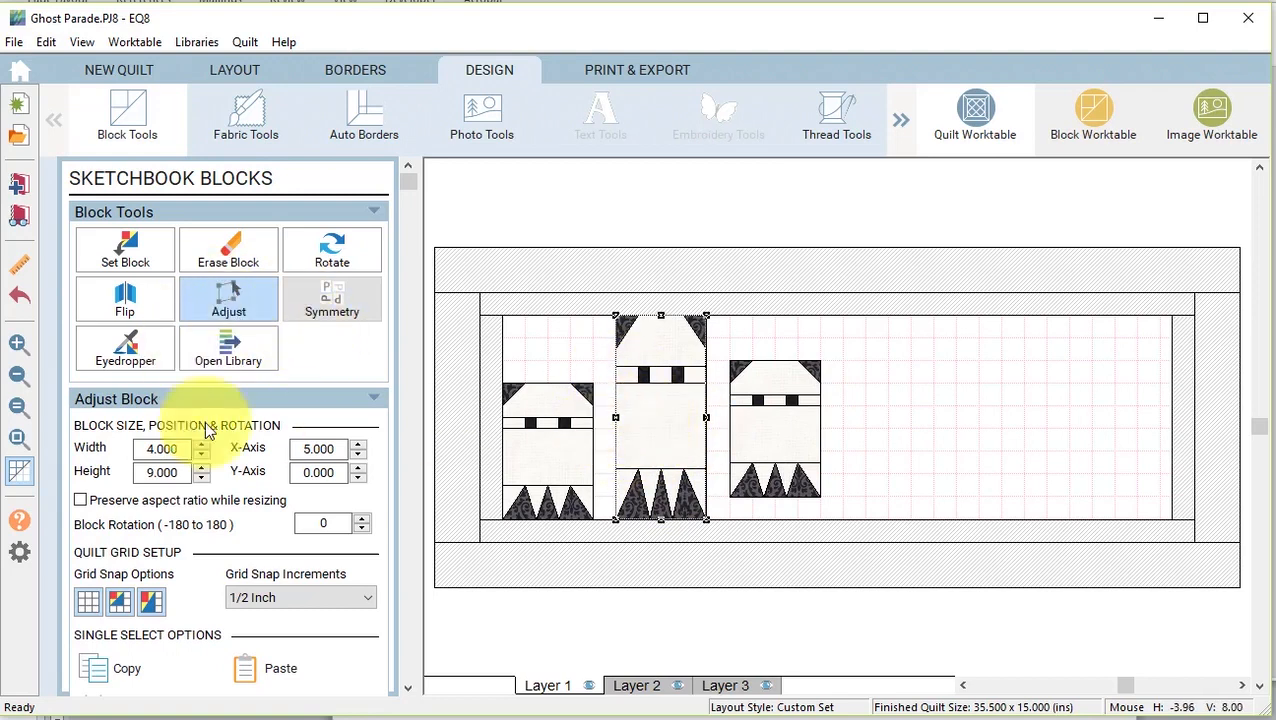
click(128, 668)
click(282, 670)
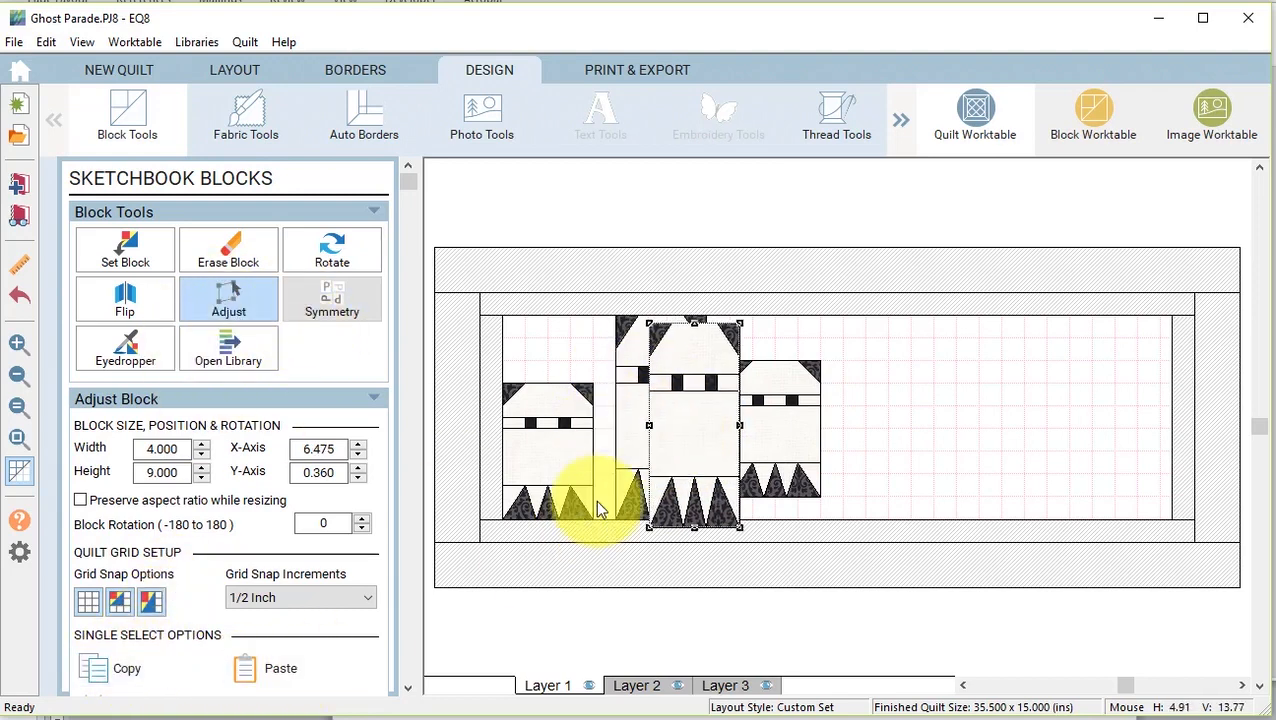
drag(712, 441, 968, 416)
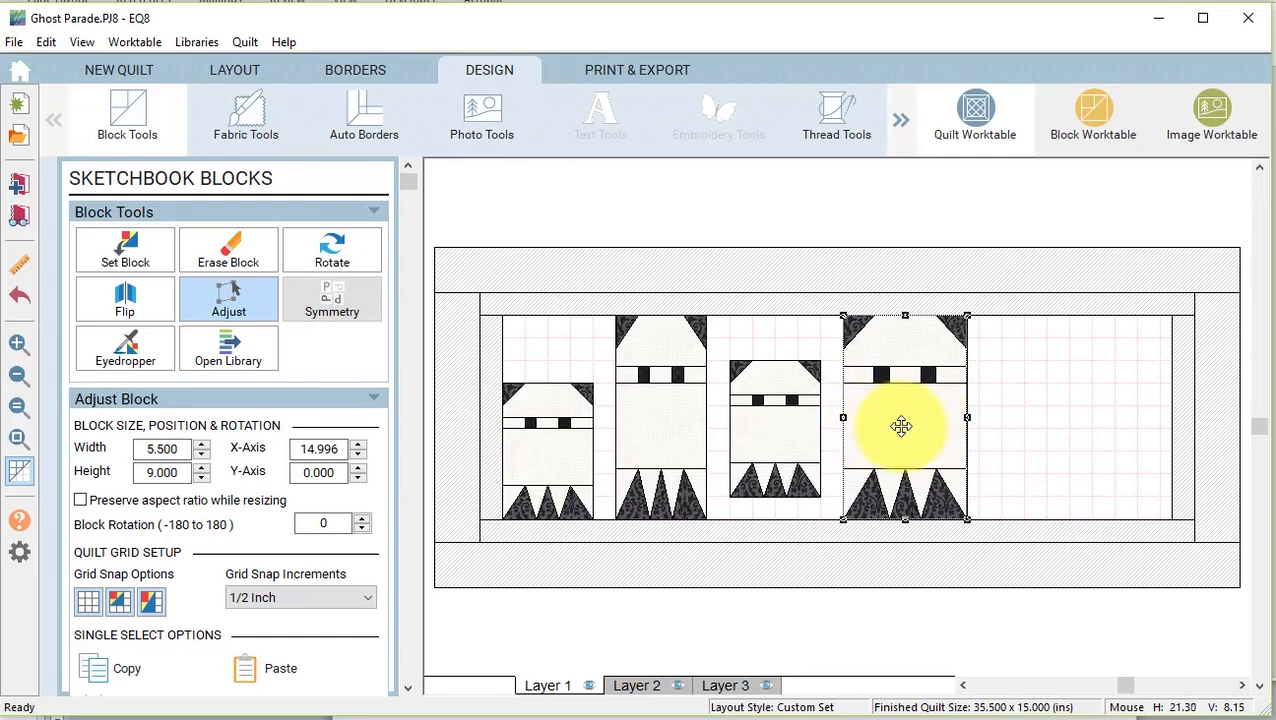
mouse_move(893, 415)
mouse_down()
mouse_move(907, 415)
mouse_move(896, 416)
mouse_up()
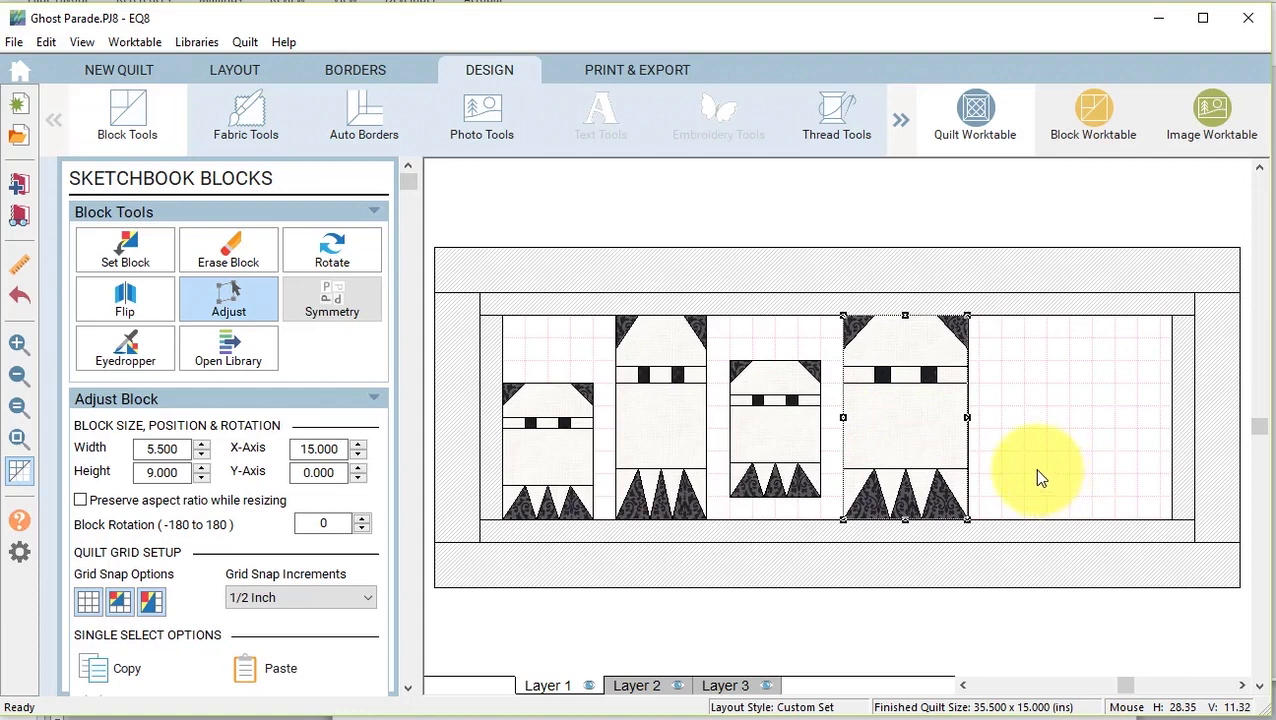
Copy the first small ghost and place the duplicate at X 21.5, Y 3.
click(535, 485)
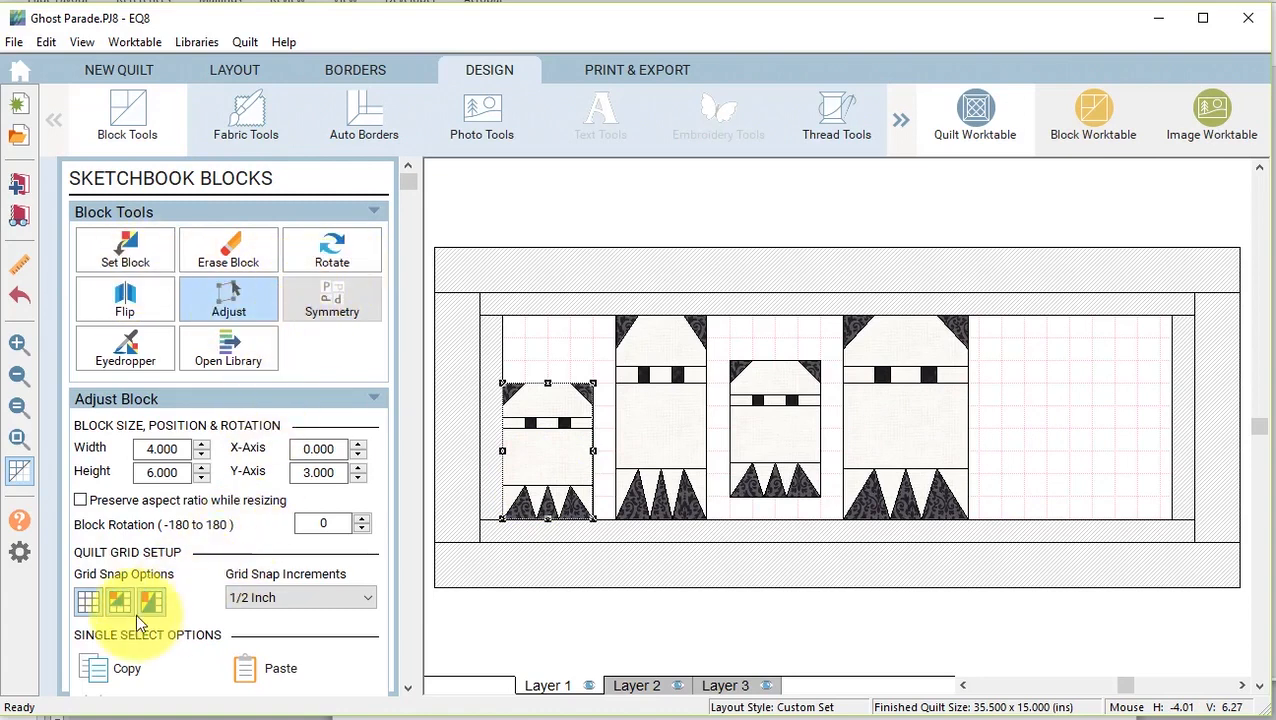
click(100, 668)
click(257, 665)
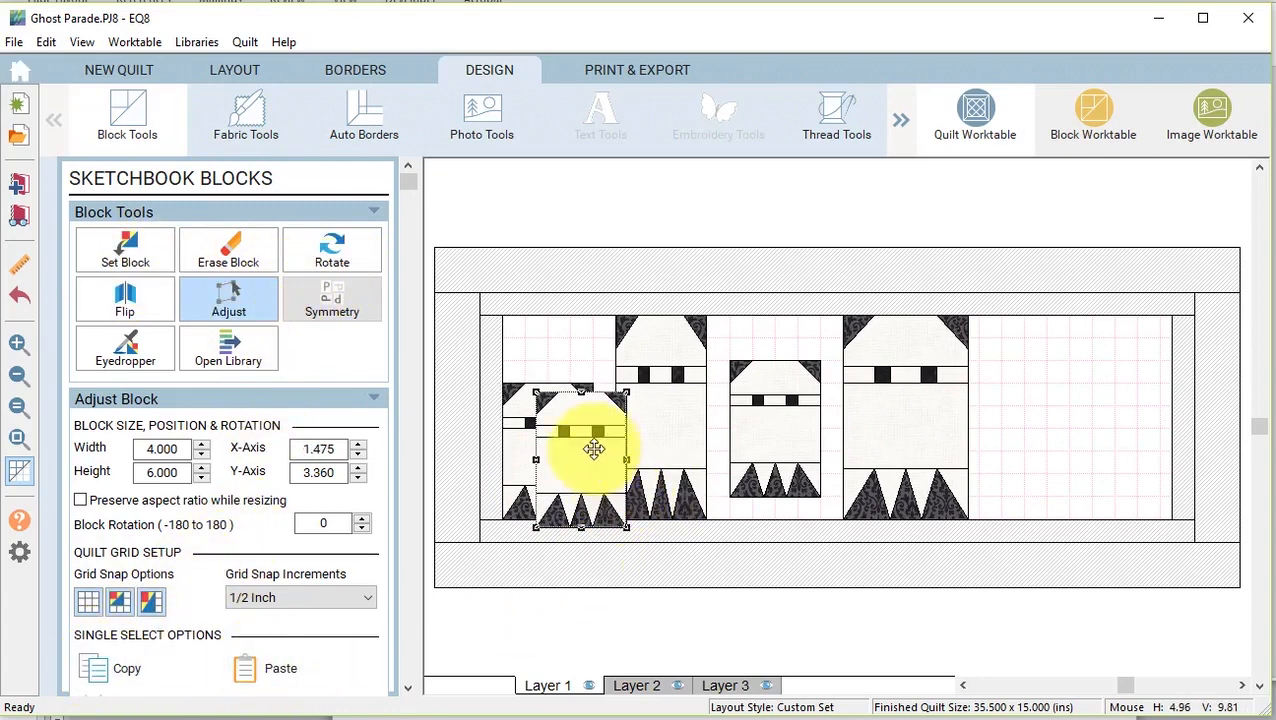
drag(594, 449, 1055, 446)
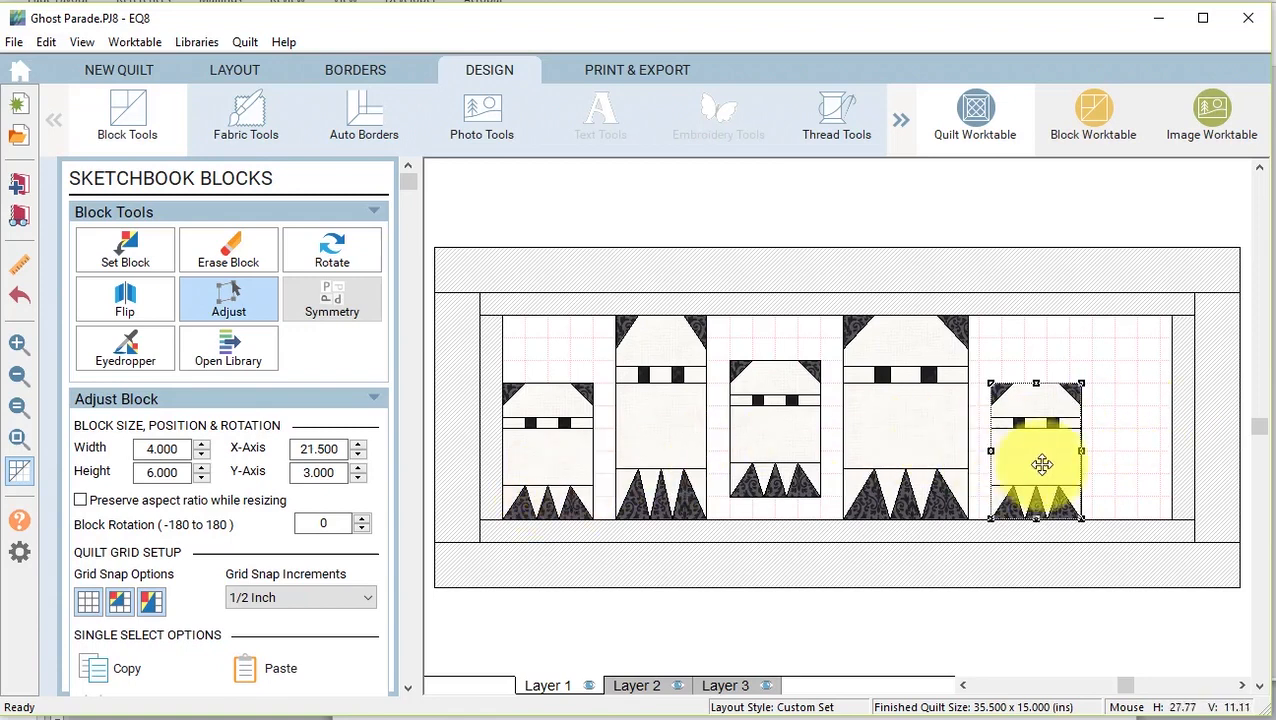
Measure the overall width of the ghost row and set the center rectangle's width to 25.5 in, maintaining the existing block sizes.
click(17, 268)
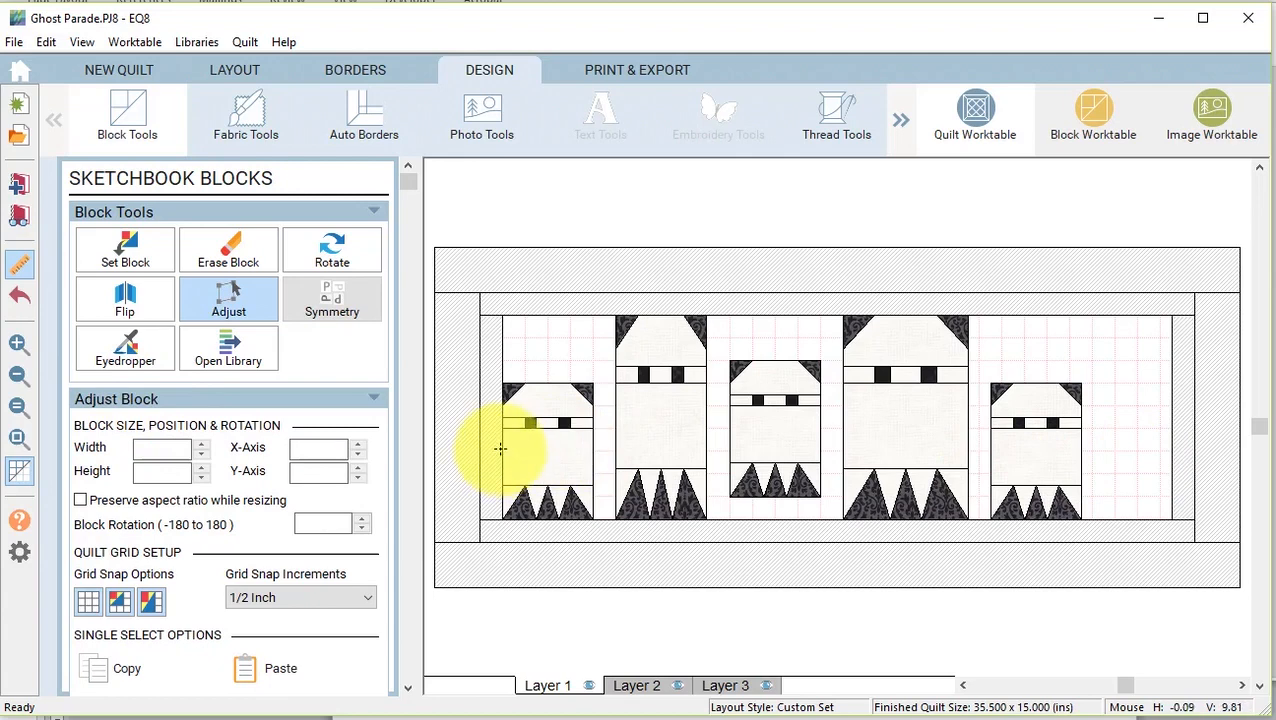
drag(501, 449, 1081, 450)
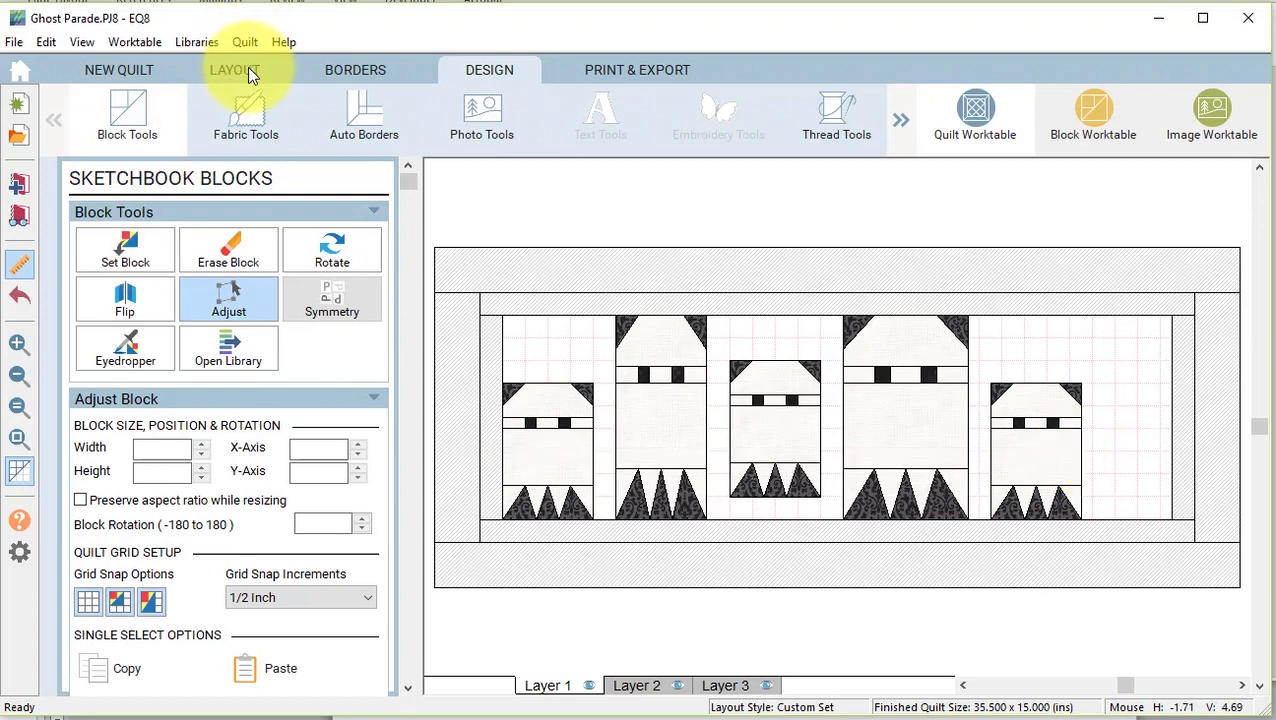
click(240, 72)
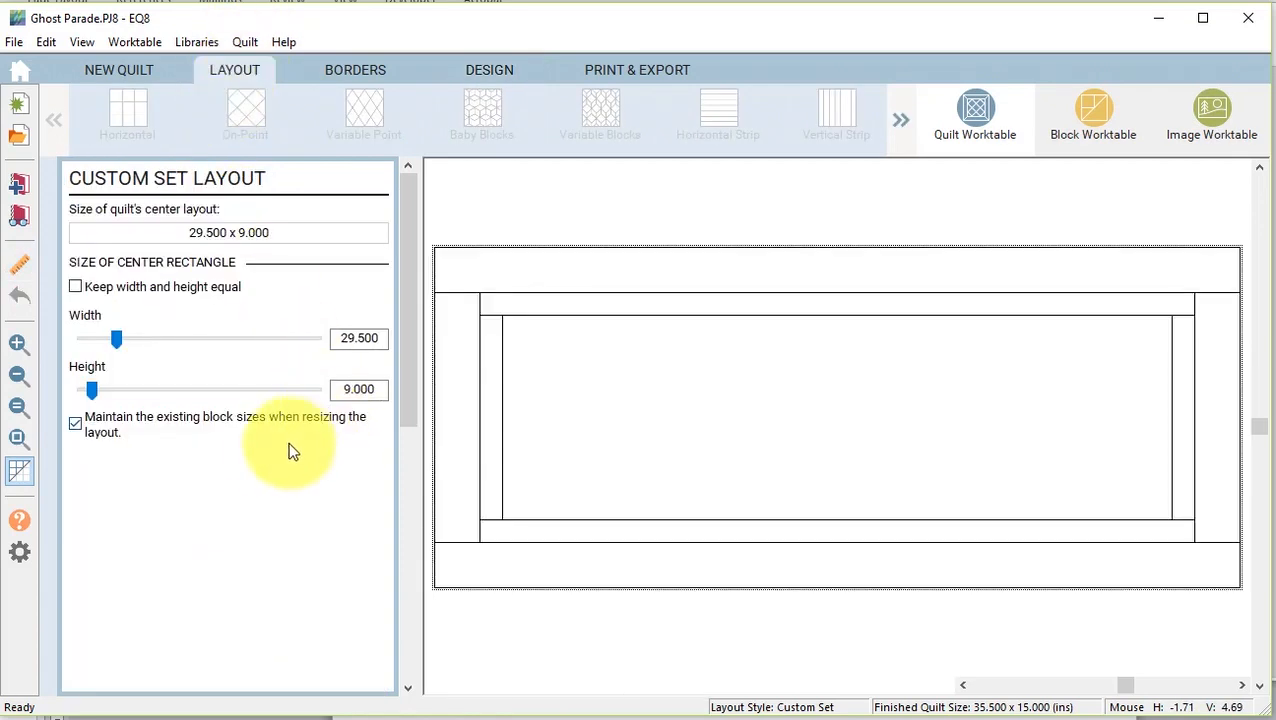
click(75, 424)
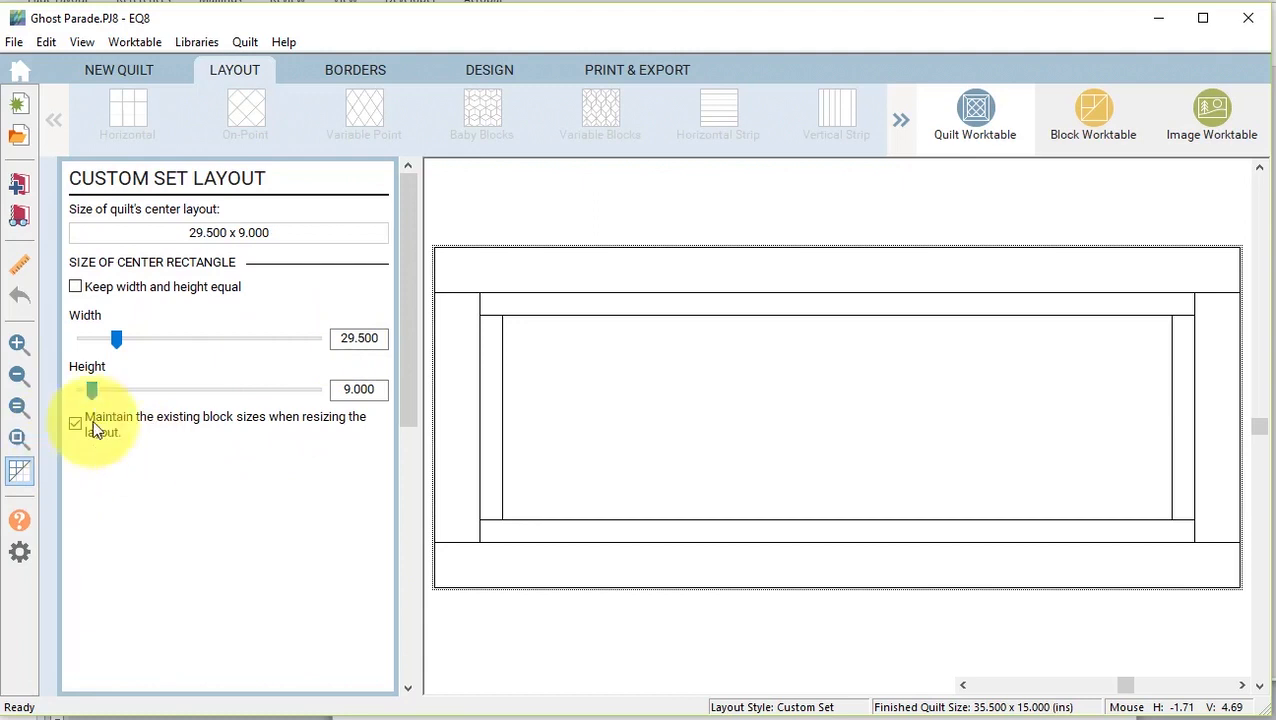
click(340, 340)
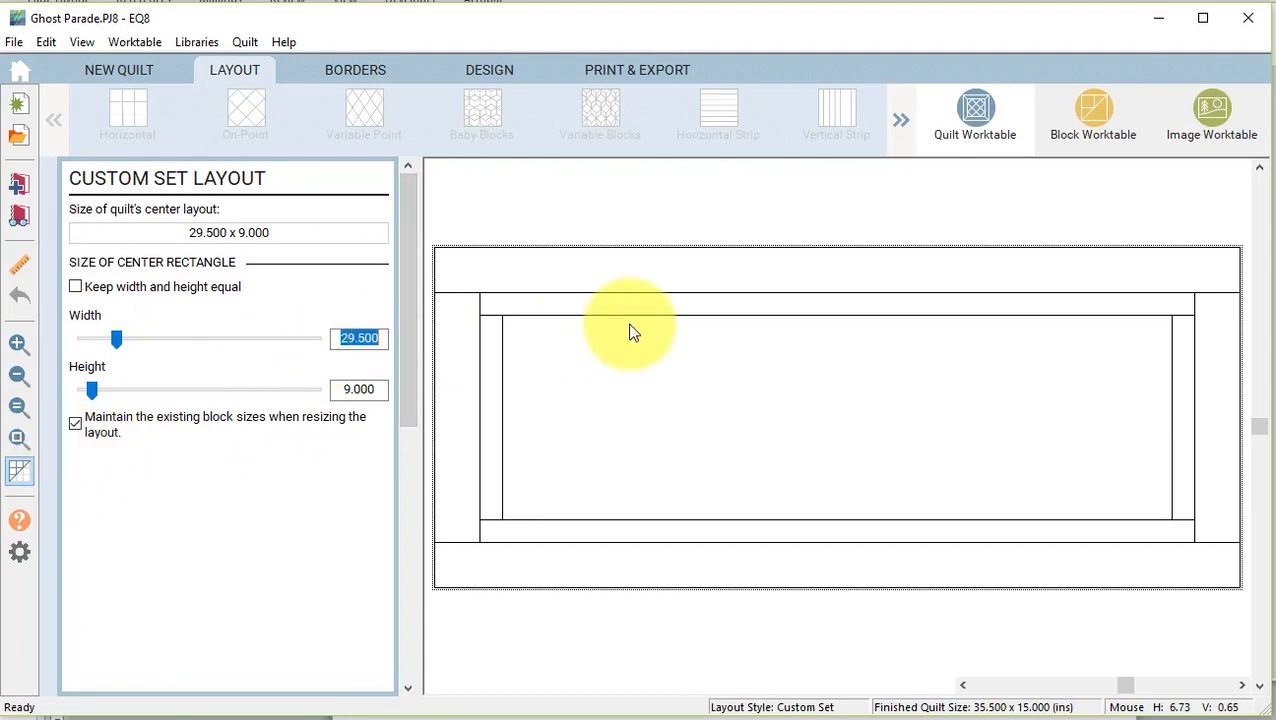
text(25.5)
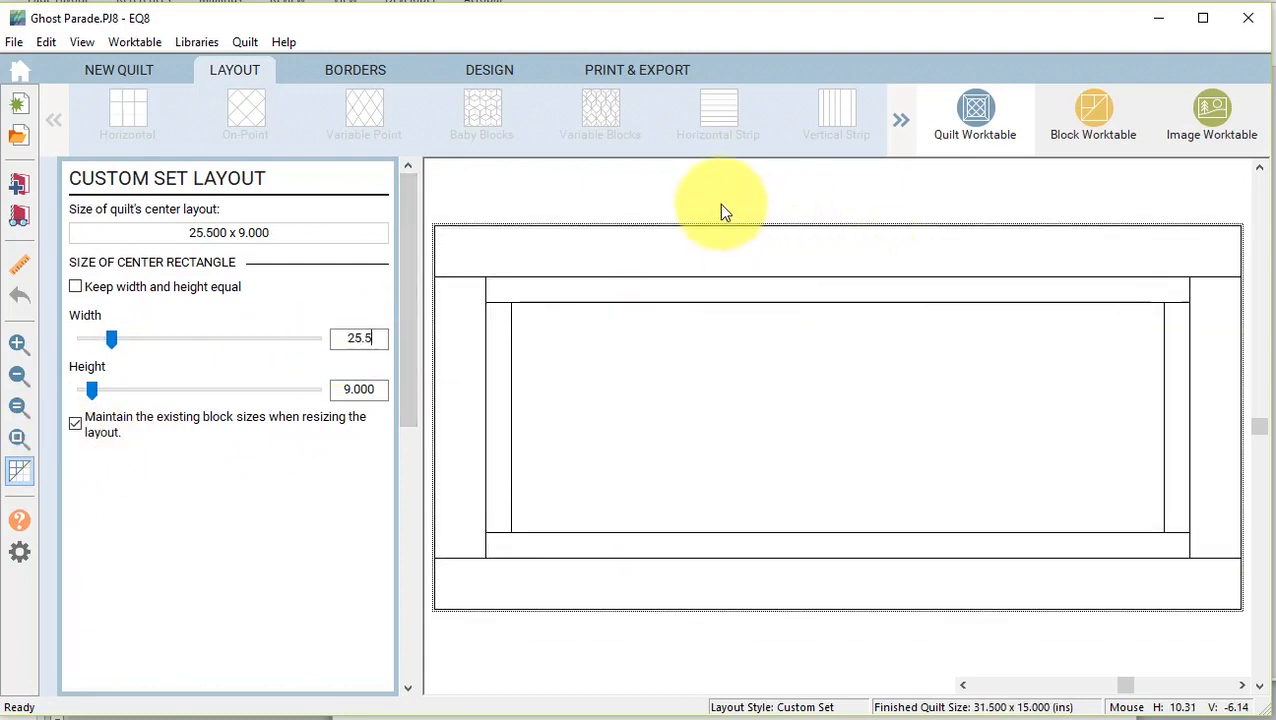
Add a plain block to the sketchbook and set it at the upper-left corner of the quilt center.
click(480, 76)
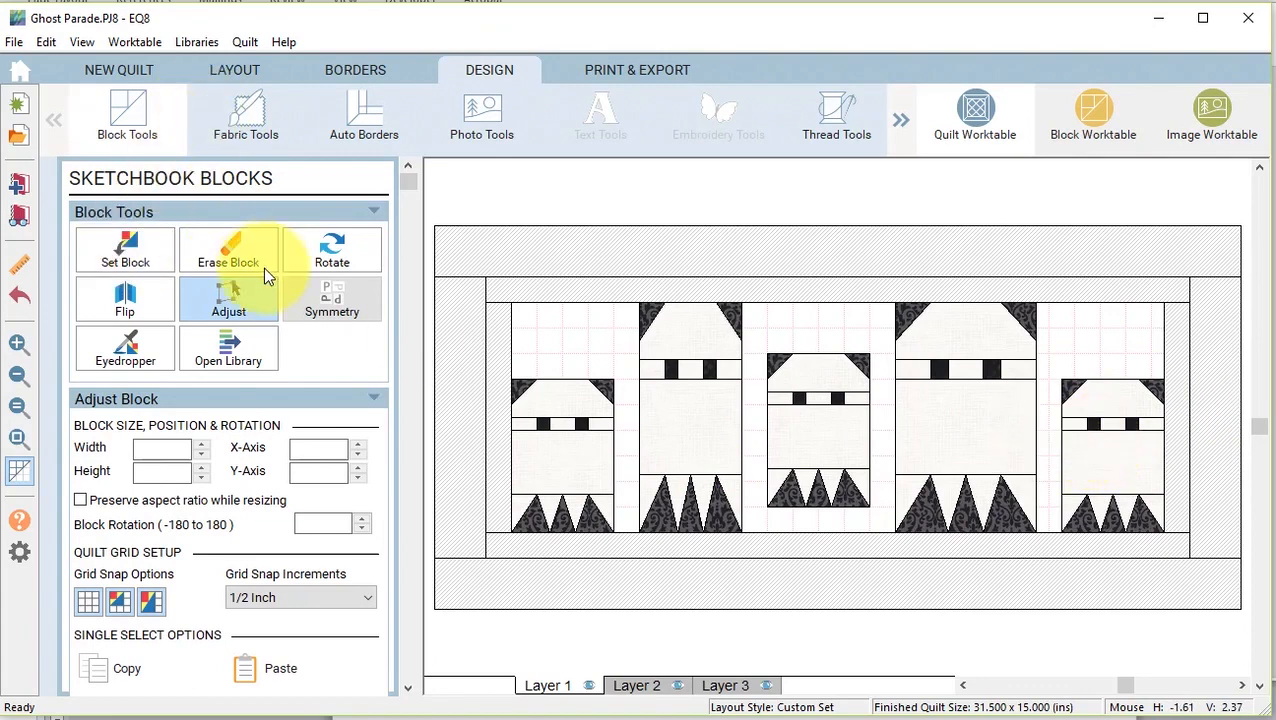
click(120, 245)
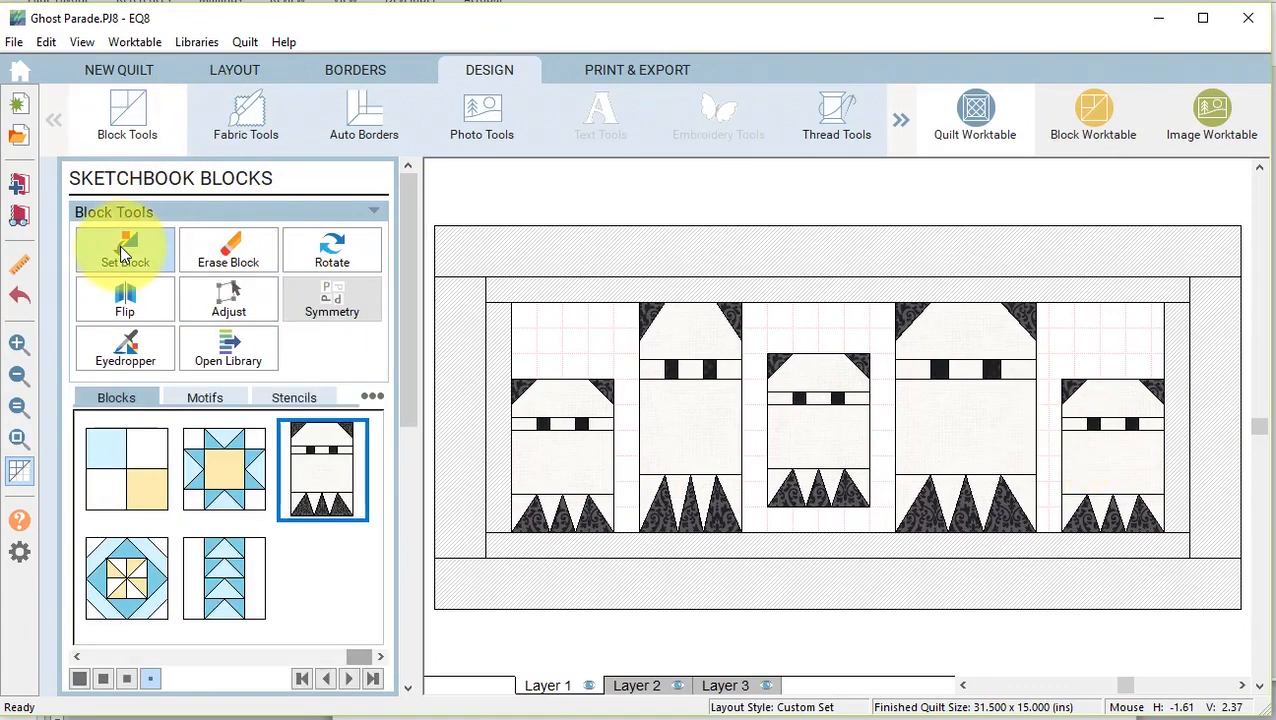
click(372, 399)
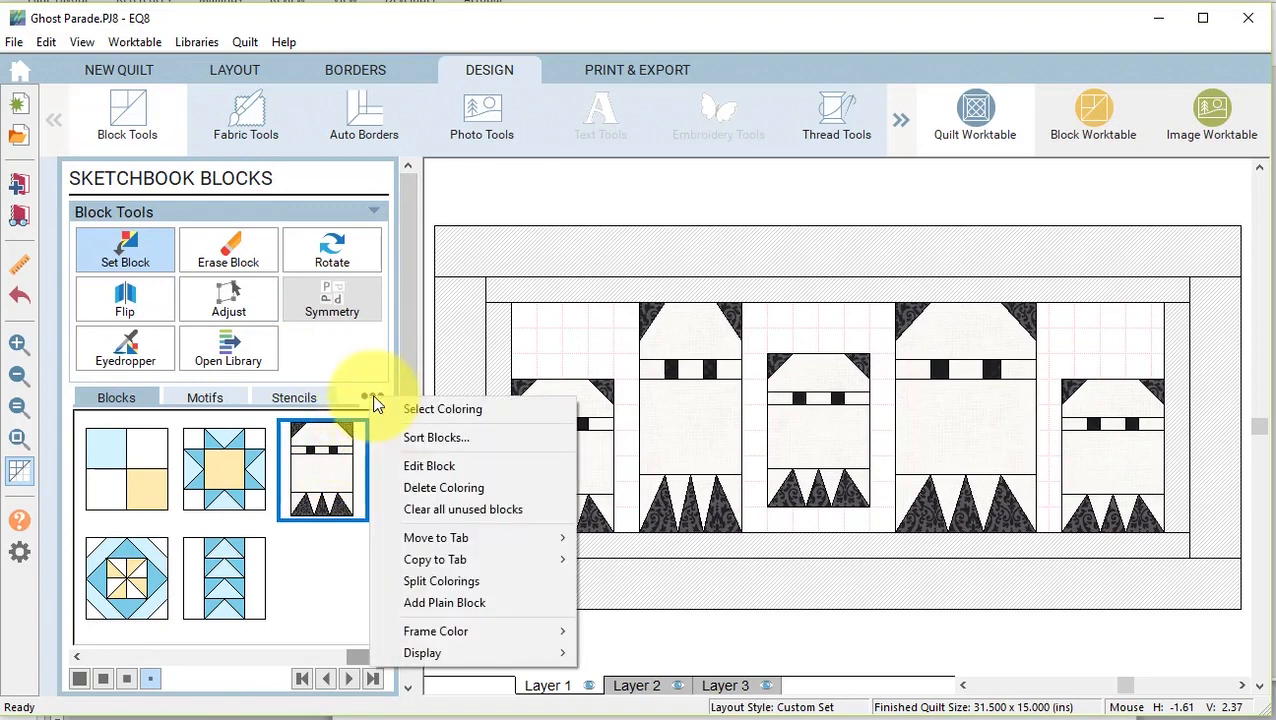
click(455, 604)
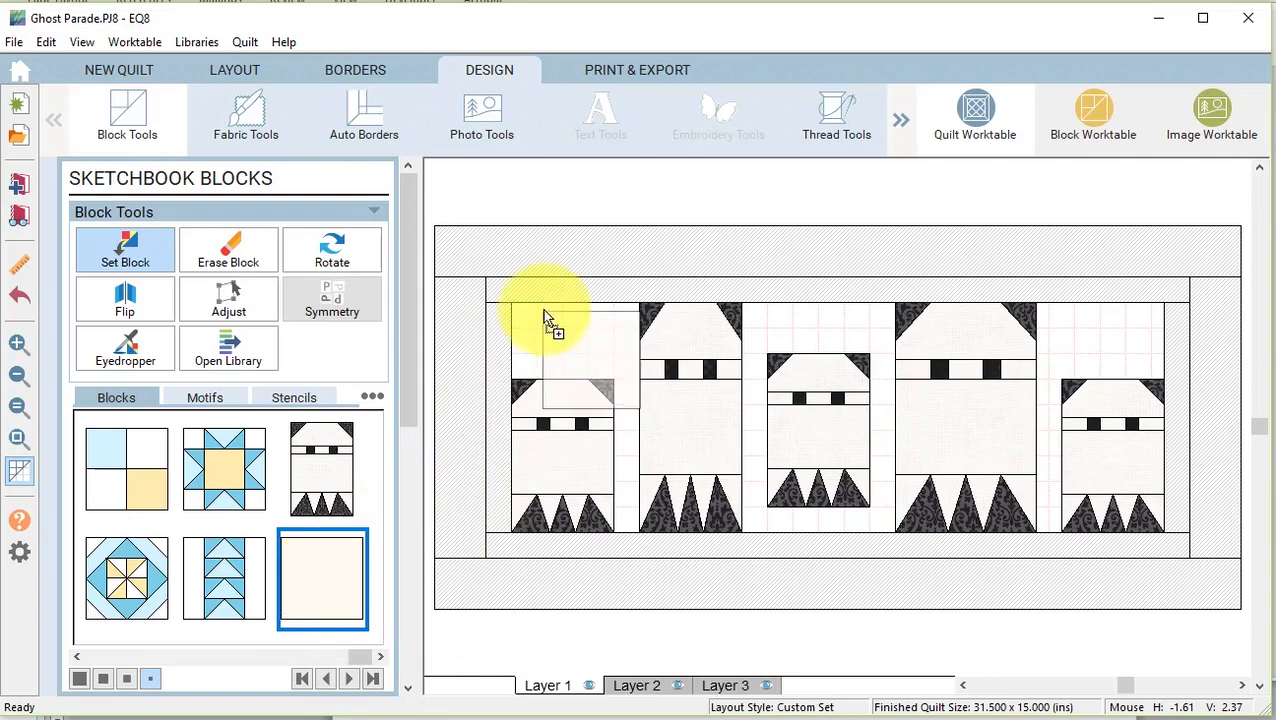
click(511, 300)
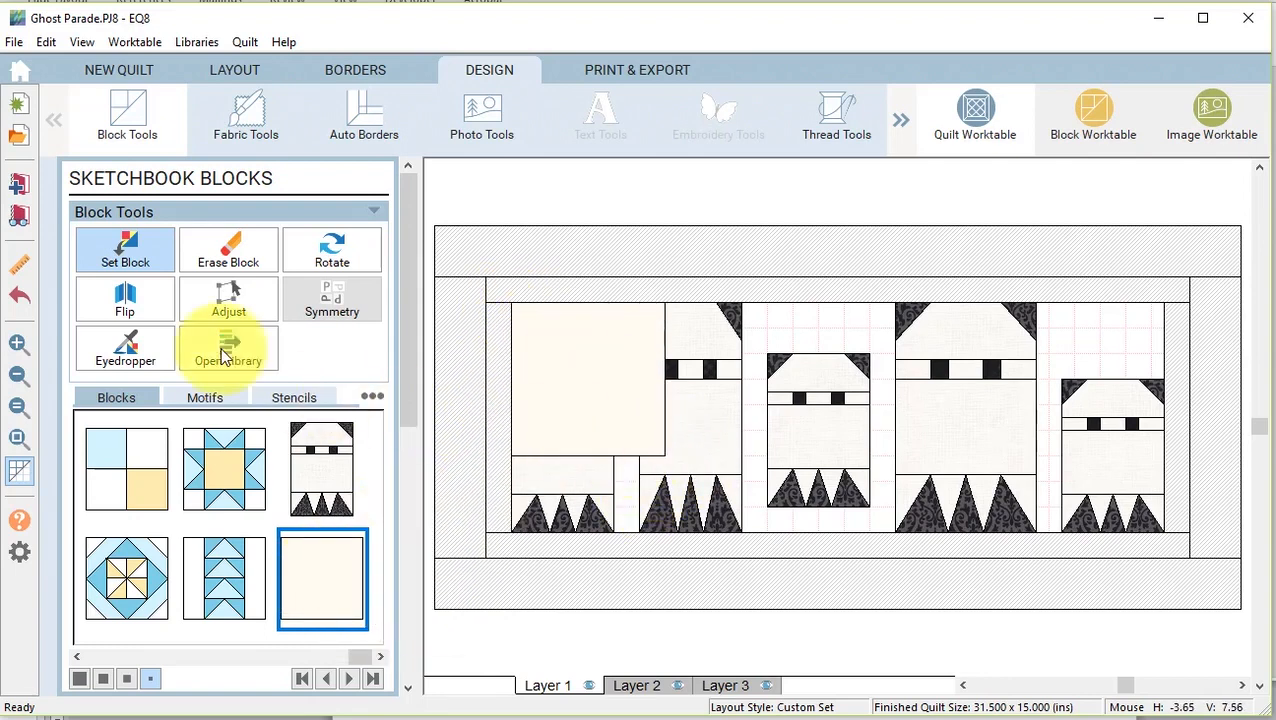
Resize the plain block above the first ghost to 4 x 3 in and place a copy above the last ghost at X 21.5, Y 0.
click(228, 309)
click(658, 452)
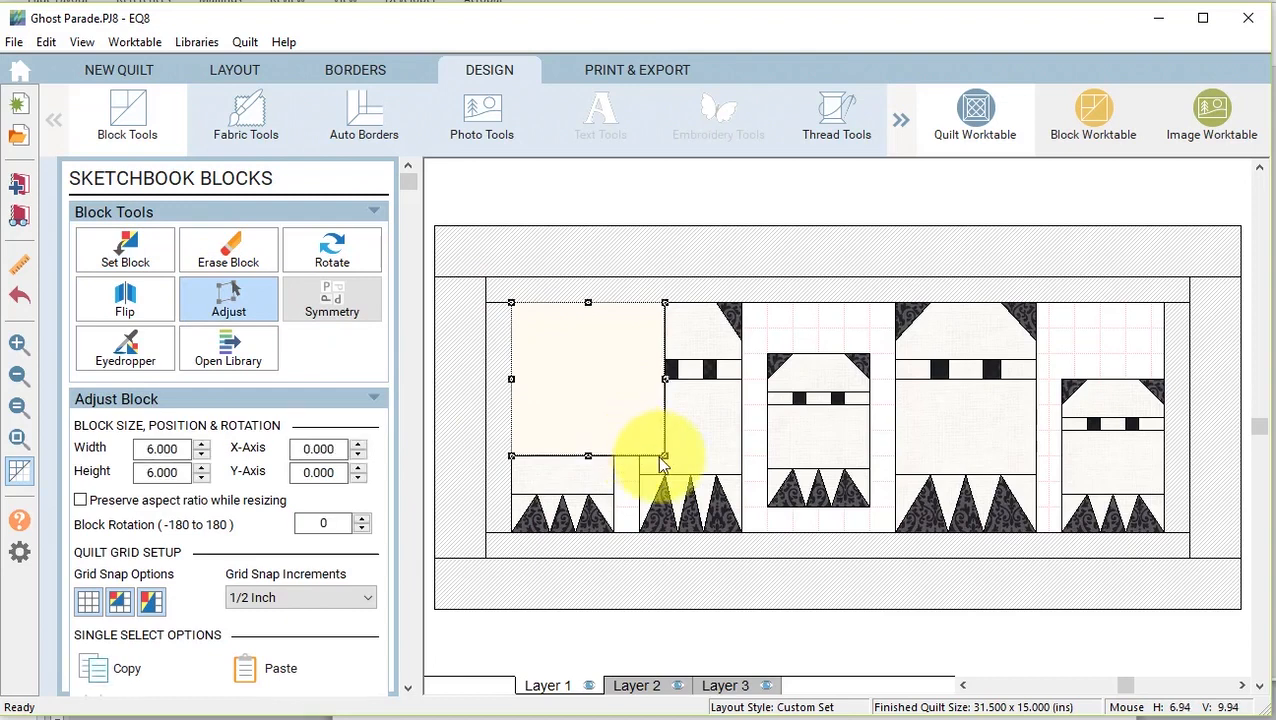
drag(661, 455, 615, 380)
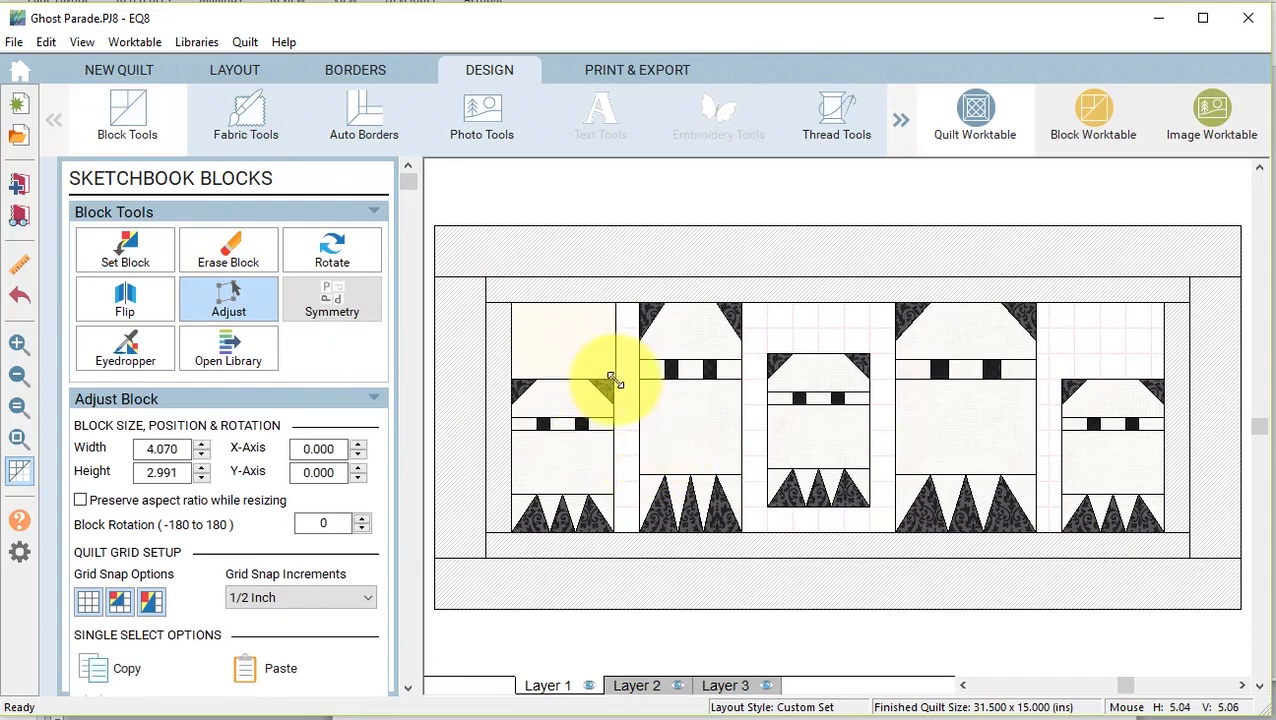
drag(613, 380, 613, 379)
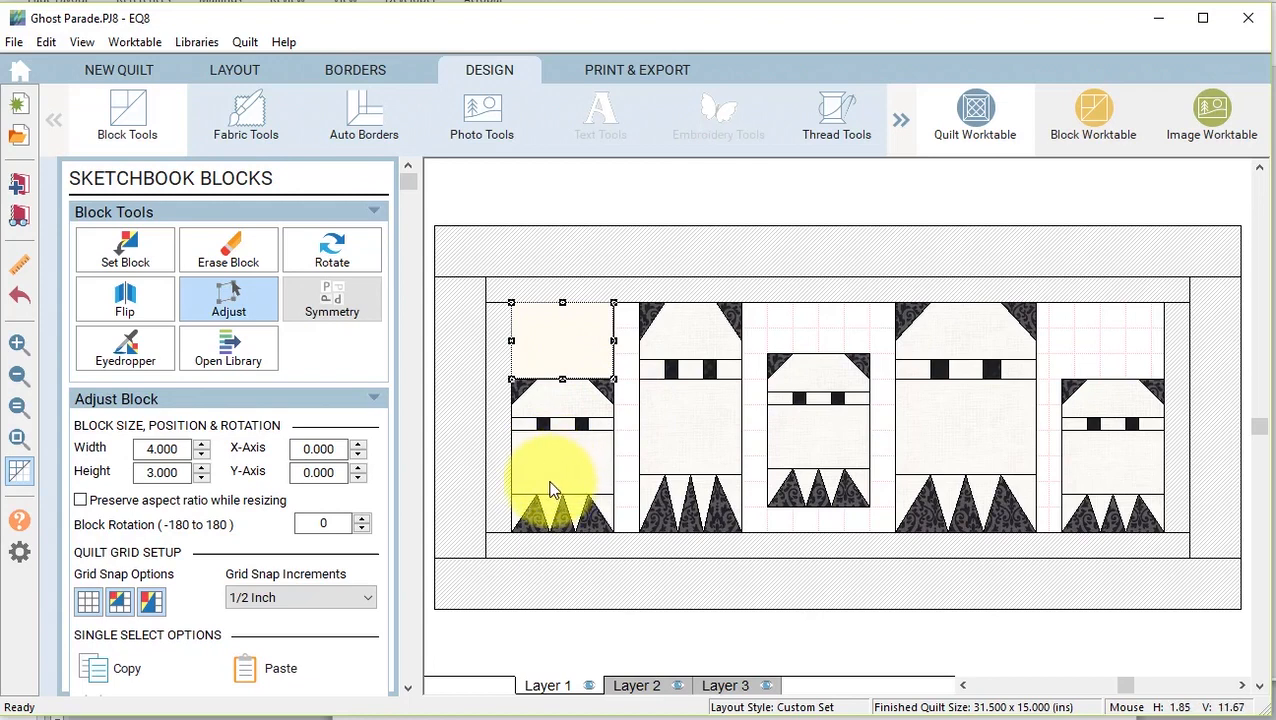
drag(552, 339, 550, 339)
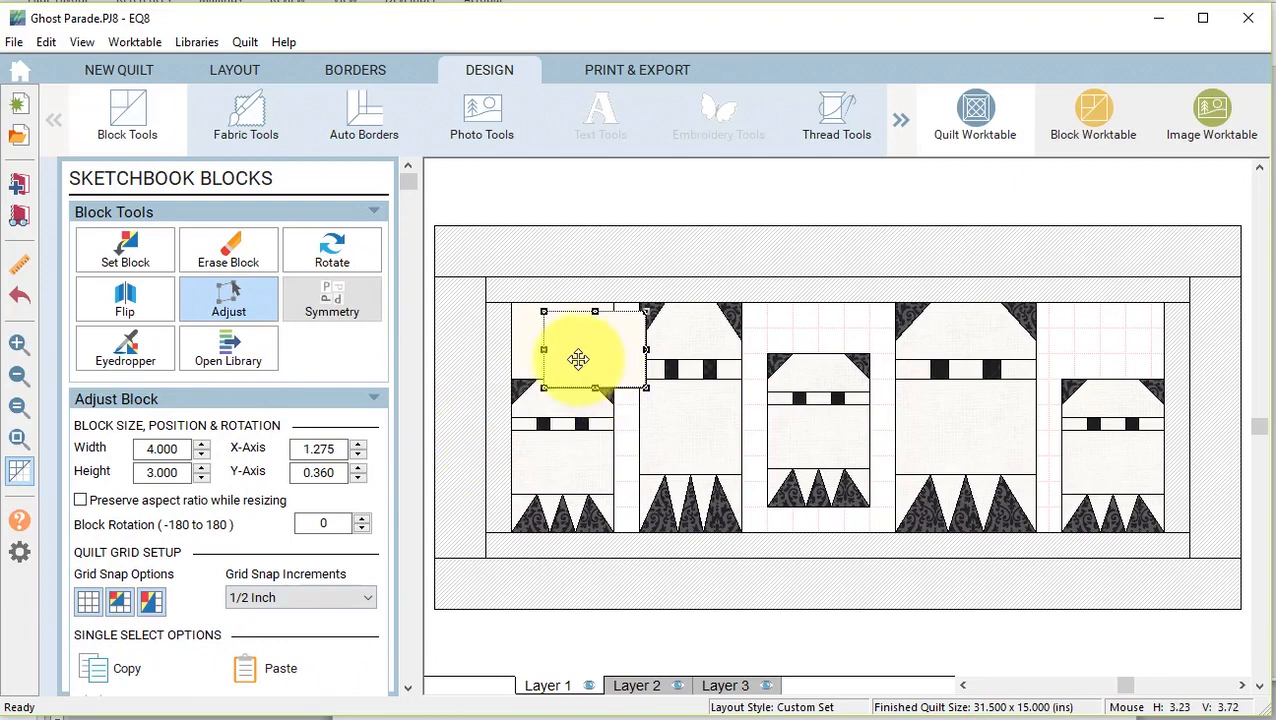
drag(578, 359, 1097, 351)
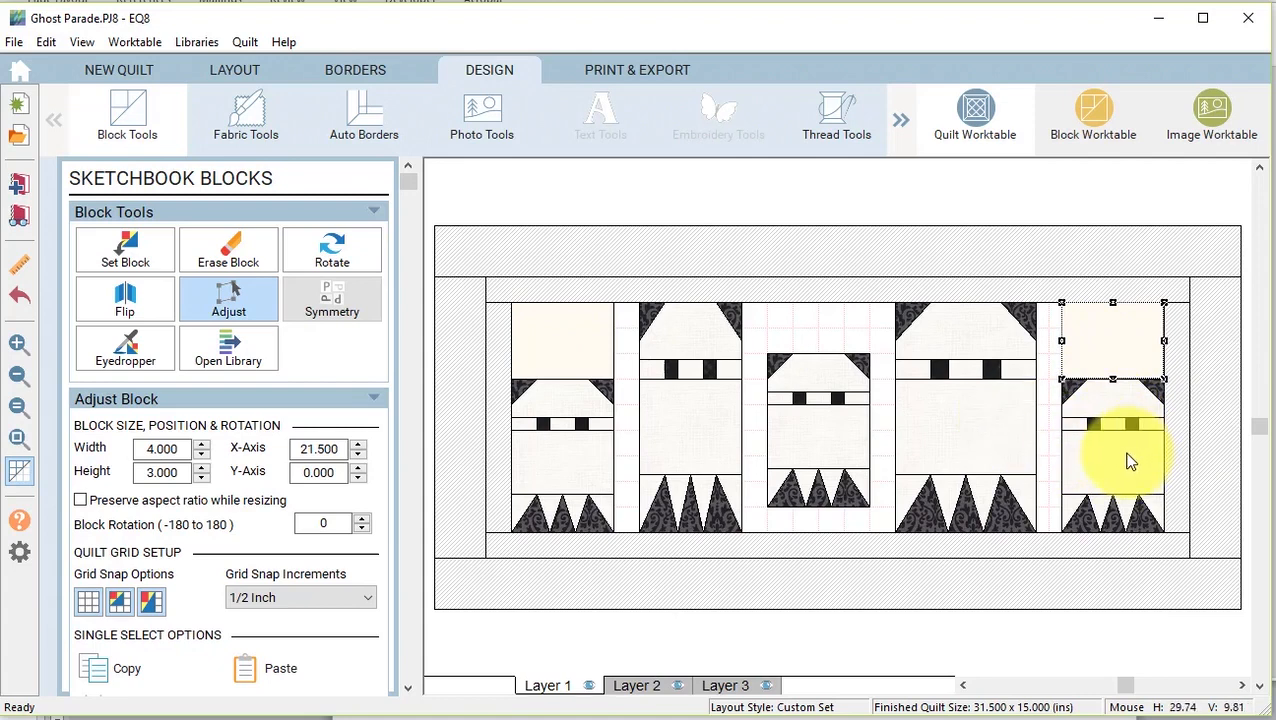
Copy the first plain block, place the duplicate above the middle ghost at X 10, Y 0 and reduce its height to 2 in.
click(558, 360)
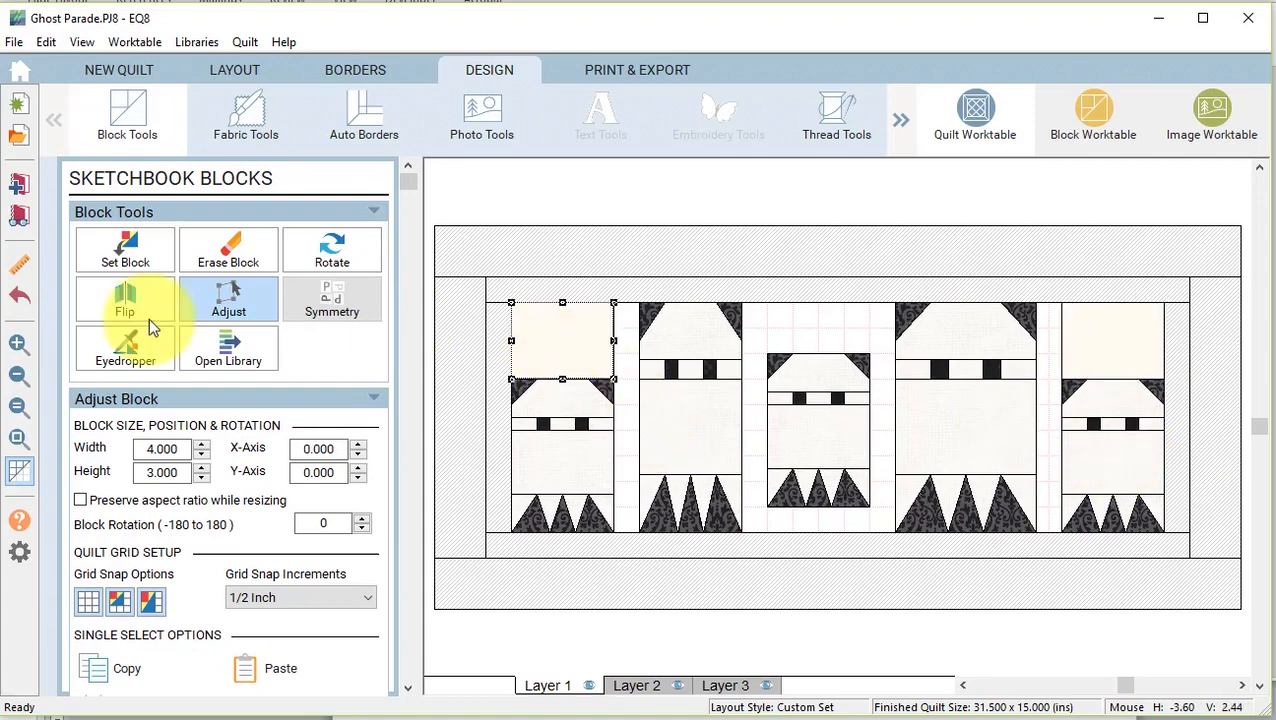
click(125, 668)
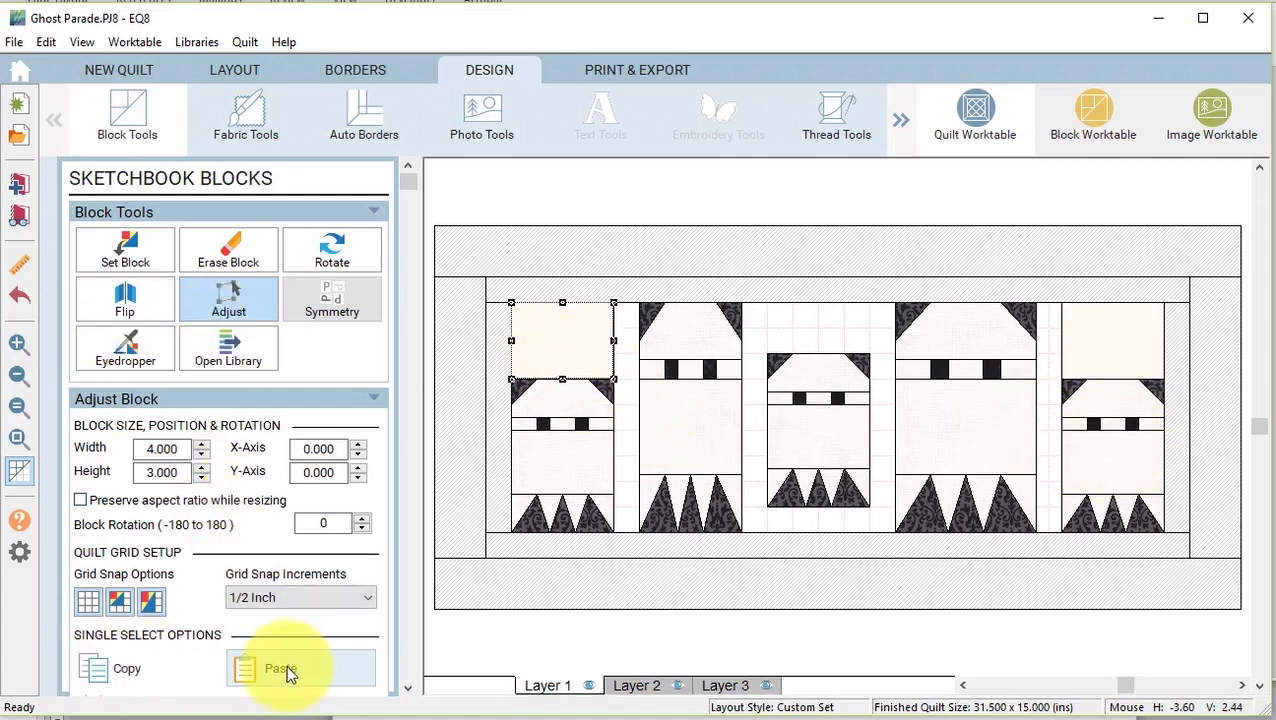
click(280, 668)
drag(621, 358, 818, 352)
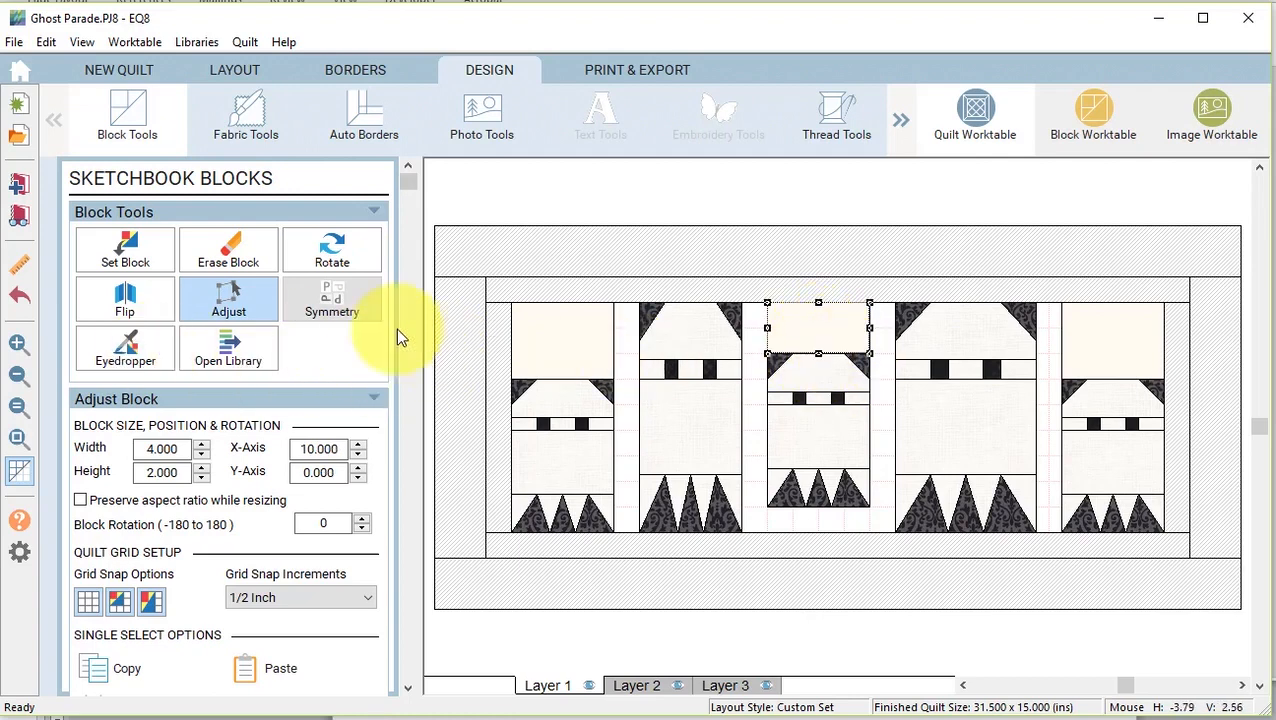
Copy the plain block above the middle ghost, place the duplicate below that ghost at X 10, Y 8 and set its height to 1 in.
click(126, 670)
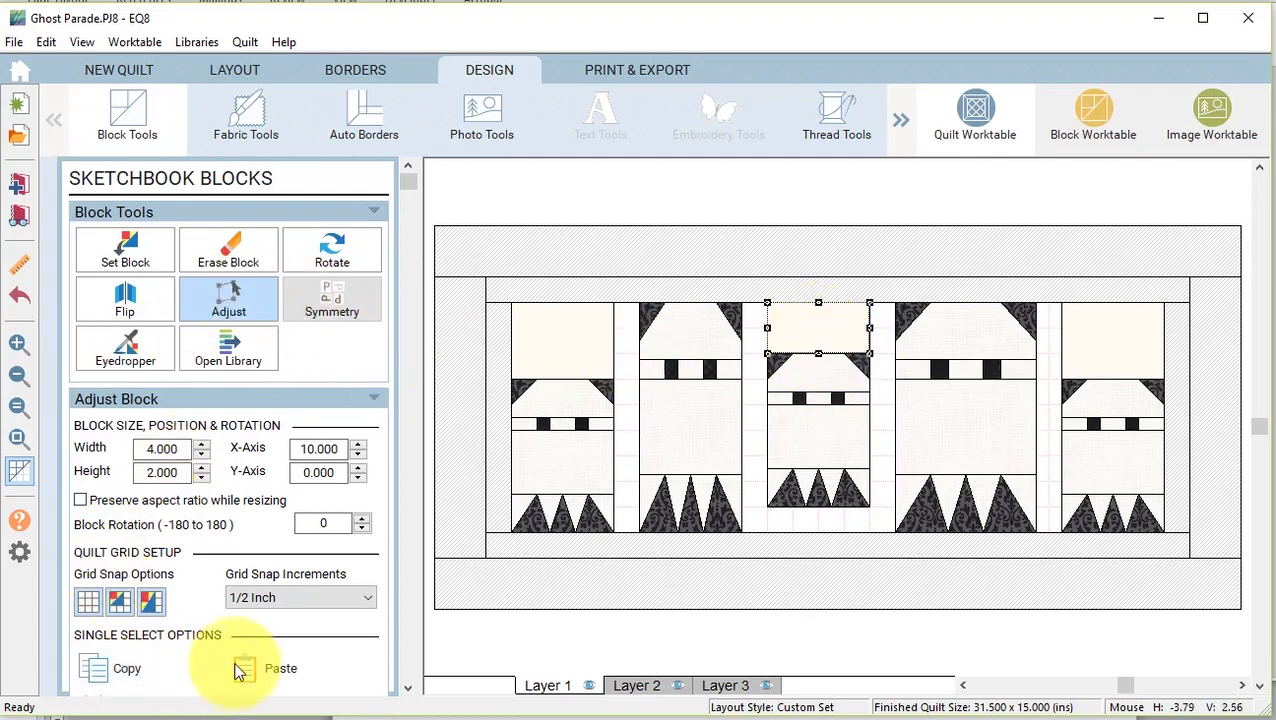
click(290, 668)
drag(853, 316, 834, 519)
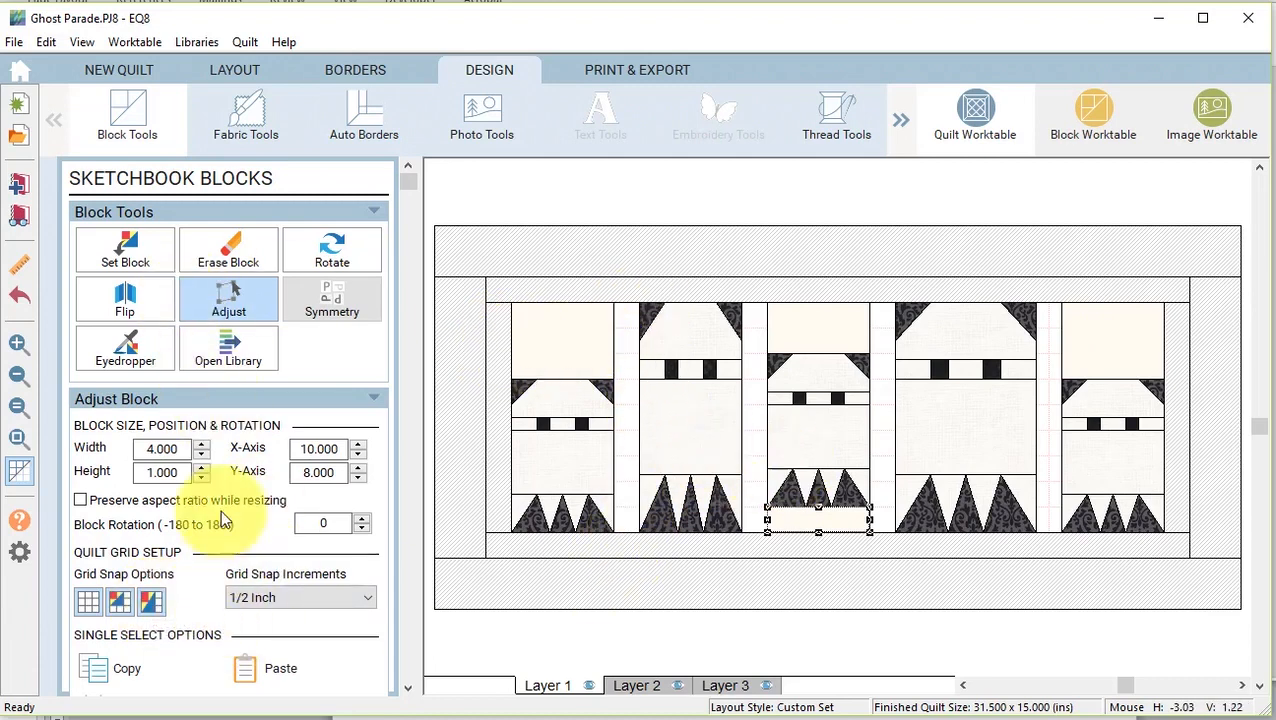
Set another plain block between the first two ghosts and adjust it to 1 x 9 in at X 4, Y 0.
click(125, 252)
mouse_move(320, 545)
mouse_down()
mouse_move(322, 583)
mouse_move(370, 569)
mouse_move(630, 370)
mouse_move(621, 361)
mouse_move(629, 376)
mouse_up()
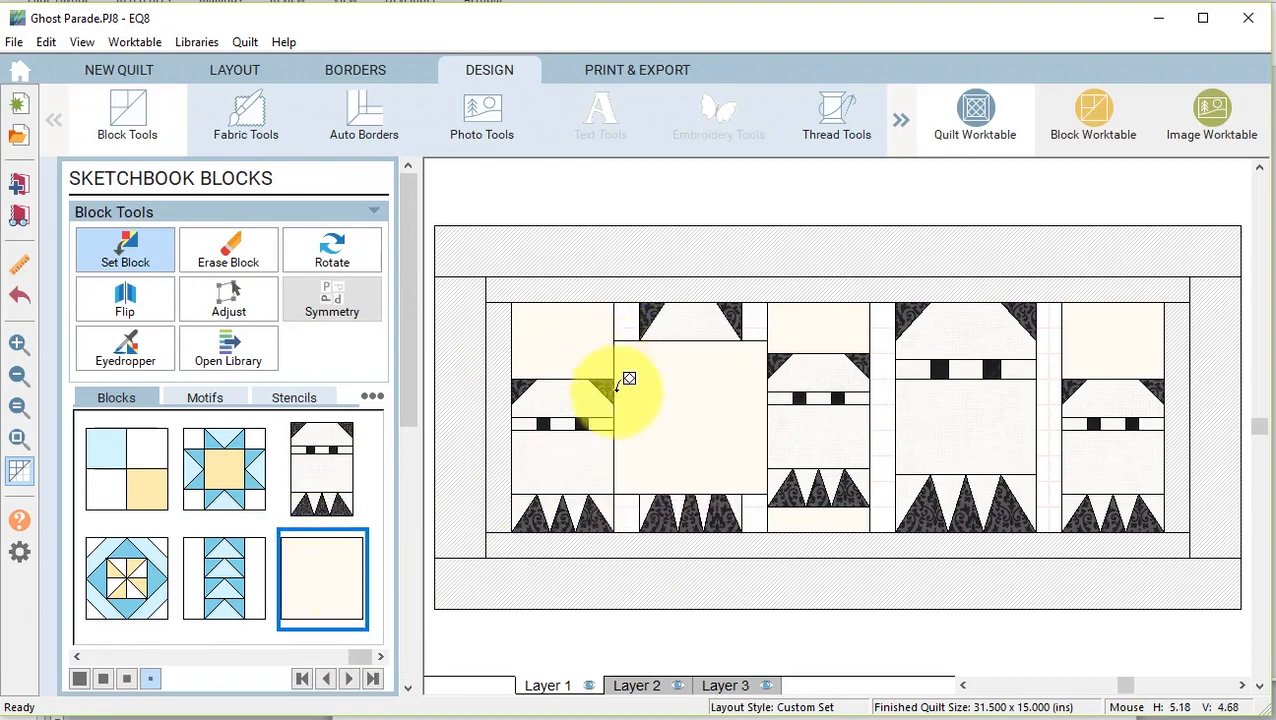
click(228, 292)
click(649, 390)
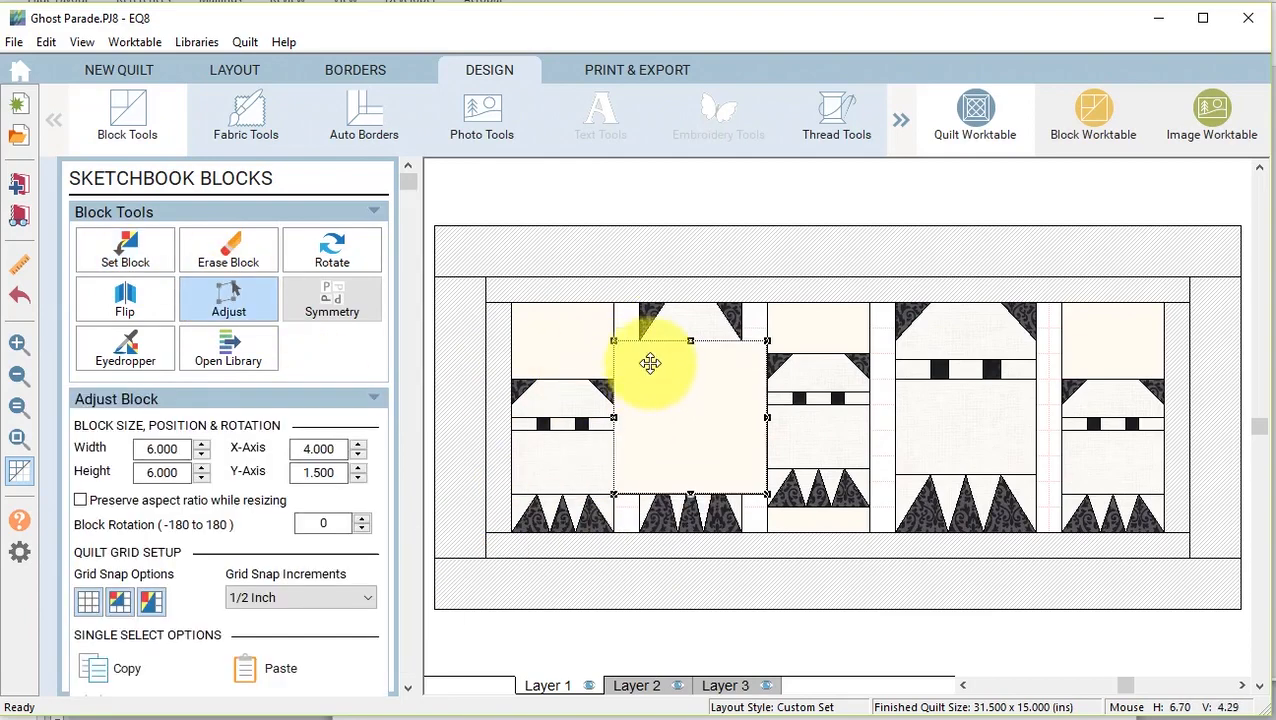
drag(649, 365, 643, 330)
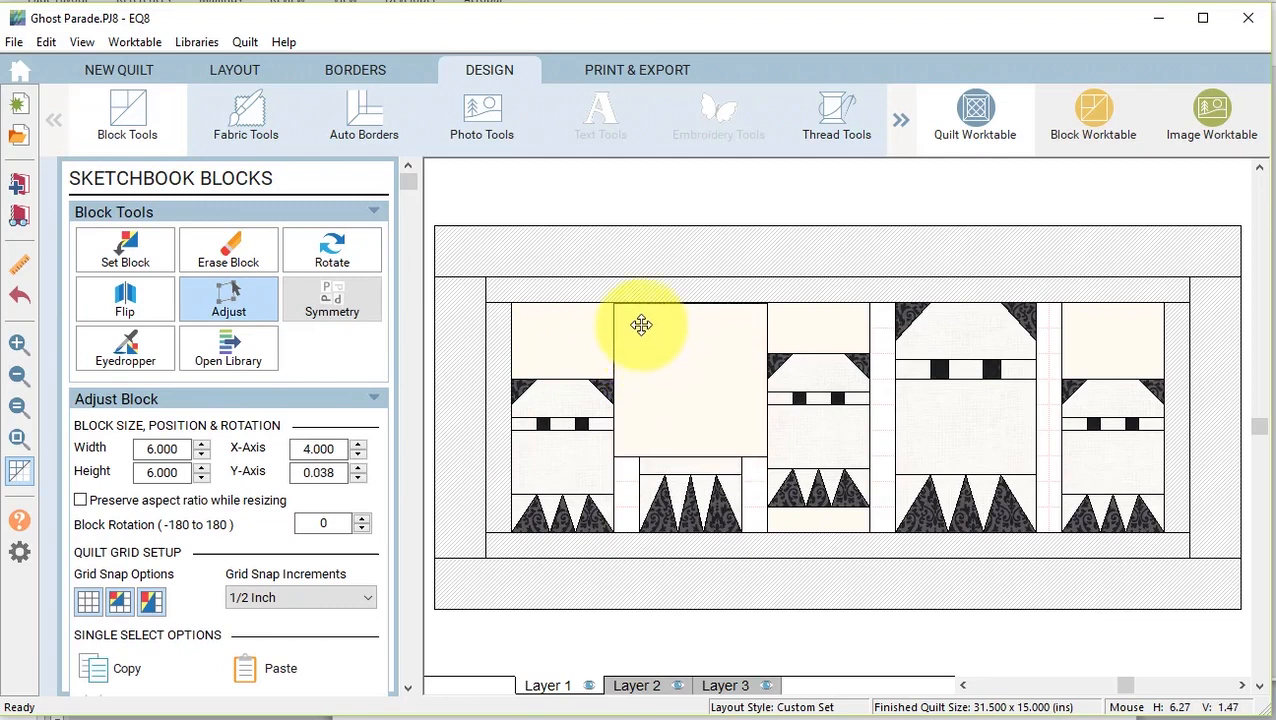
drag(768, 459, 640, 527)
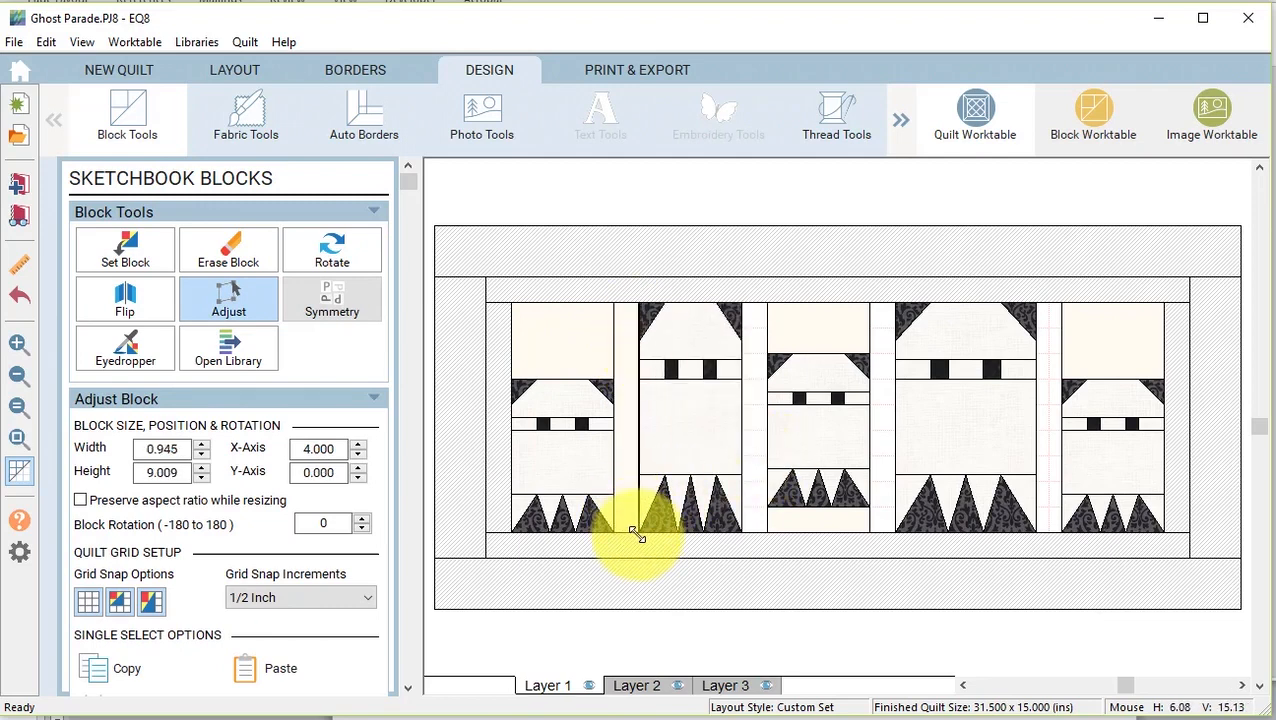
drag(637, 535, 638, 532)
drag(612, 393, 620, 396)
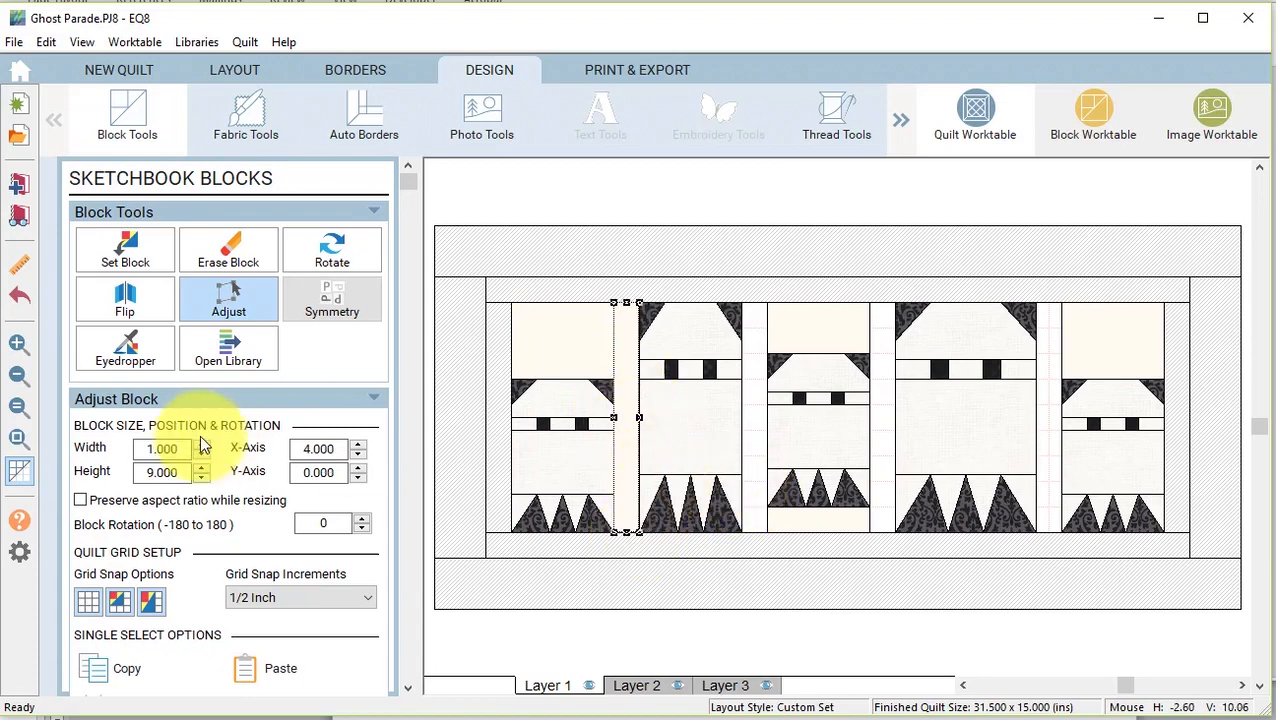
Copy the 1 x 9 in plain strip into the three remaining gaps between ghosts, including at X 14 and X 20.5, with Y 0.
click(127, 669)
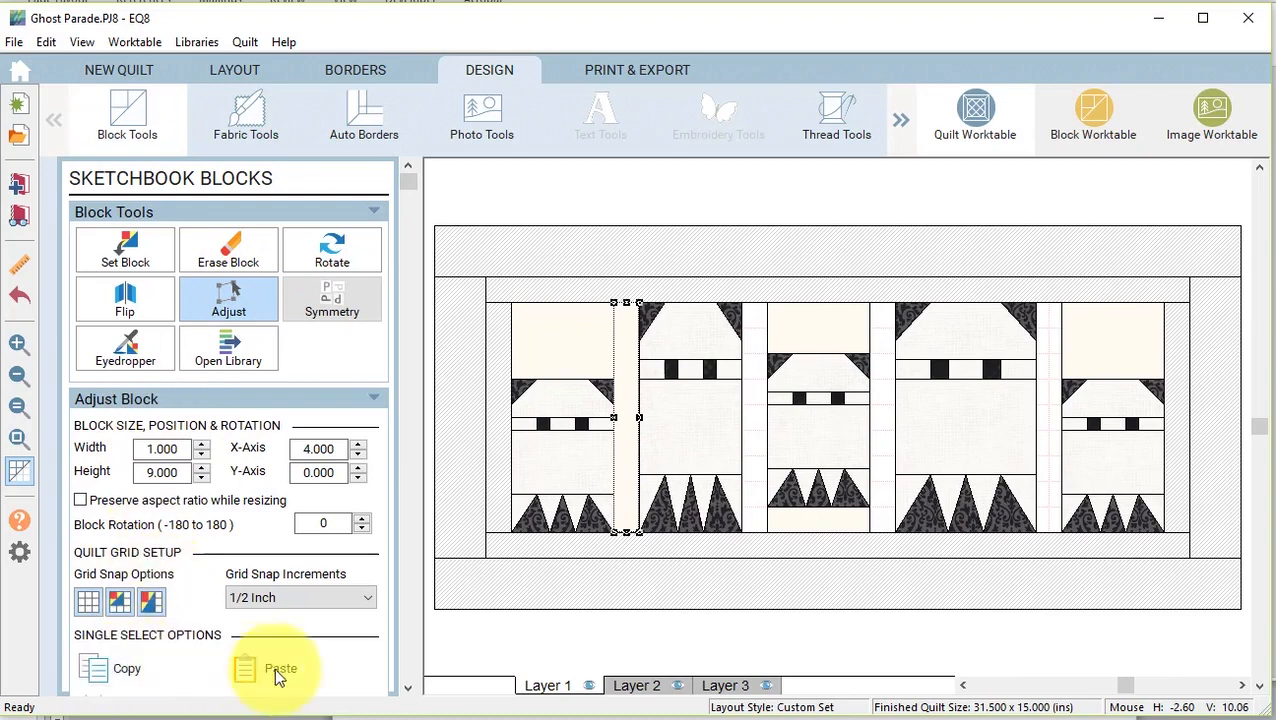
click(276, 670)
drag(647, 419, 885, 402)
click(123, 684)
click(270, 668)
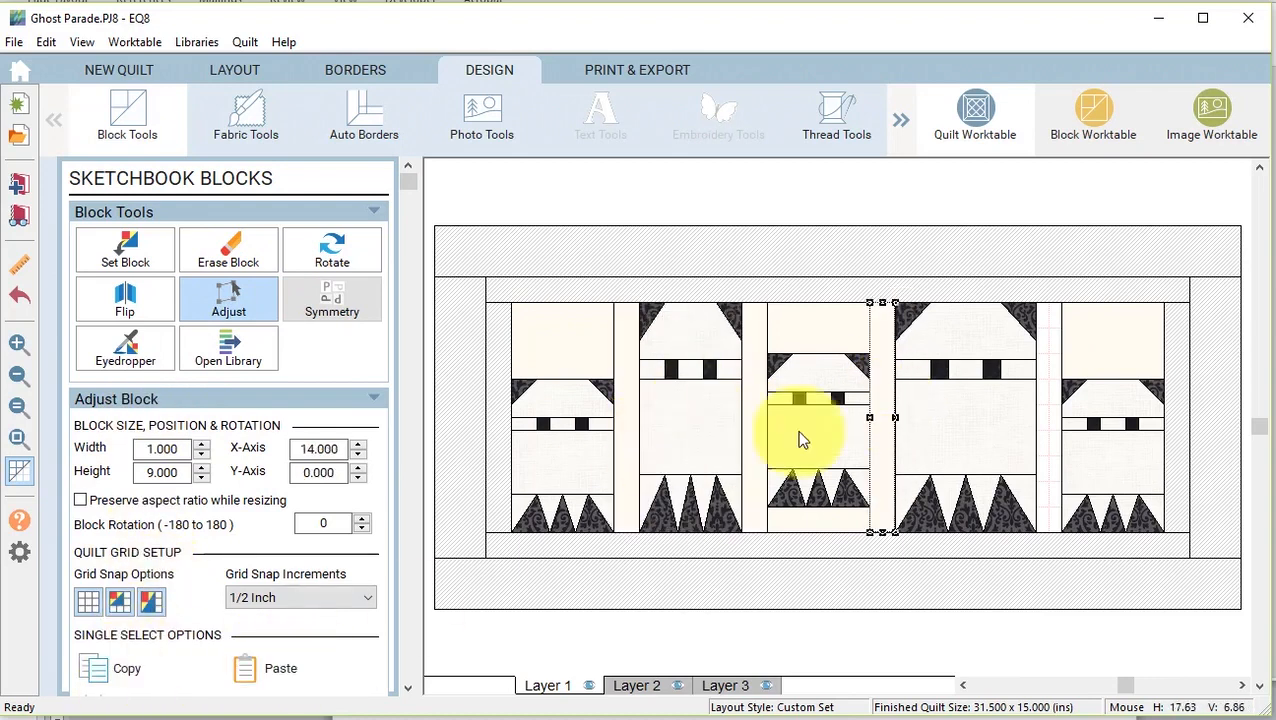
click(262, 668)
drag(745, 425, 1050, 408)
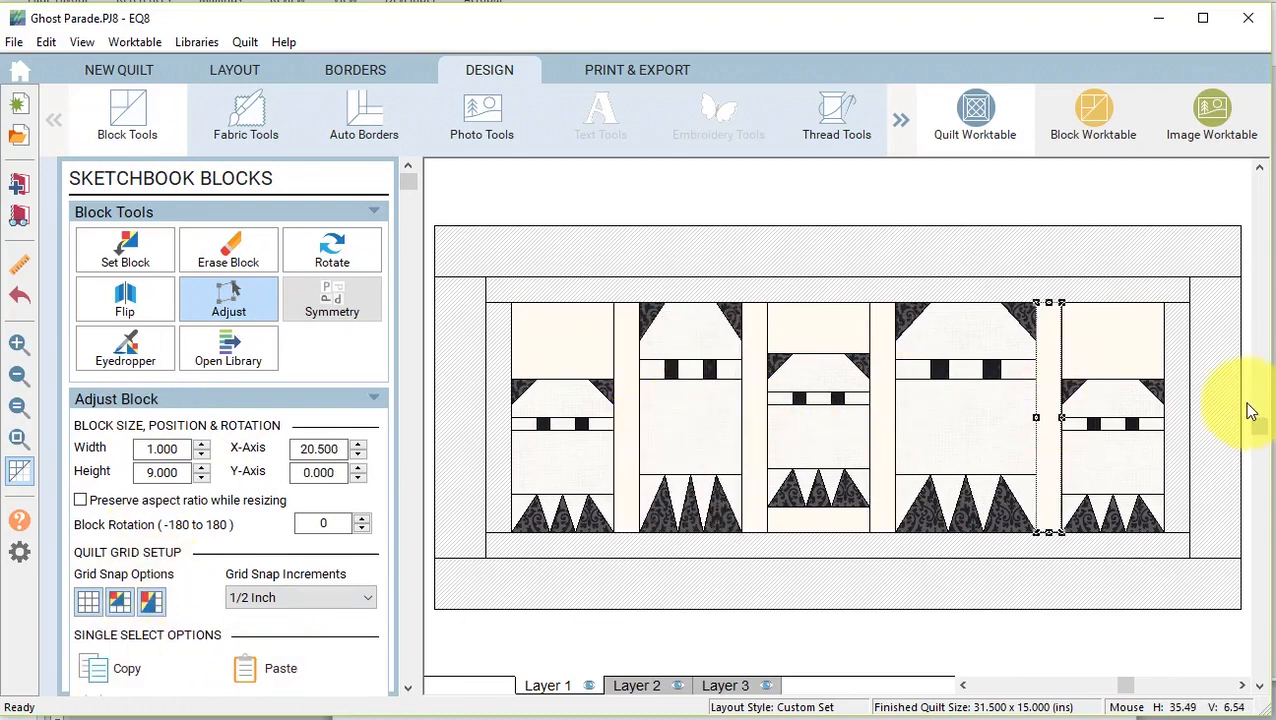
Pick up the black damask fabric from a ghost's corner and swap it in for the cream color of all plain blocks.
click(250, 114)
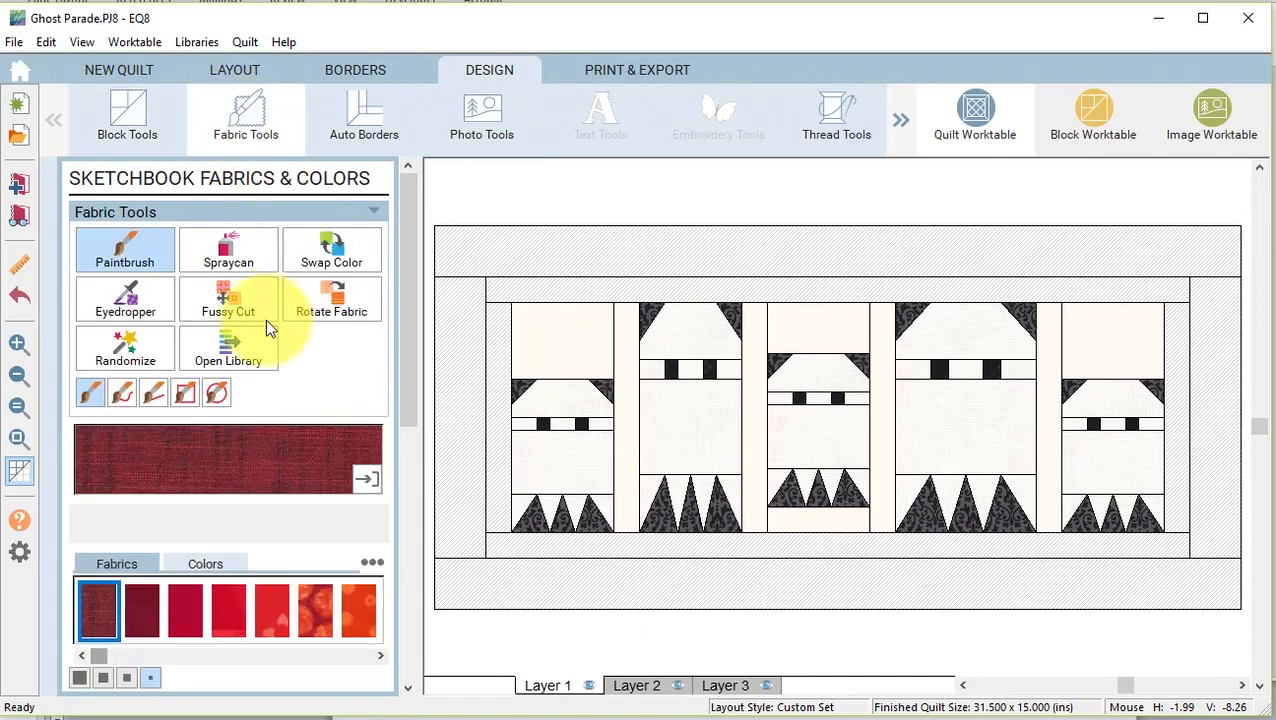
click(113, 300)
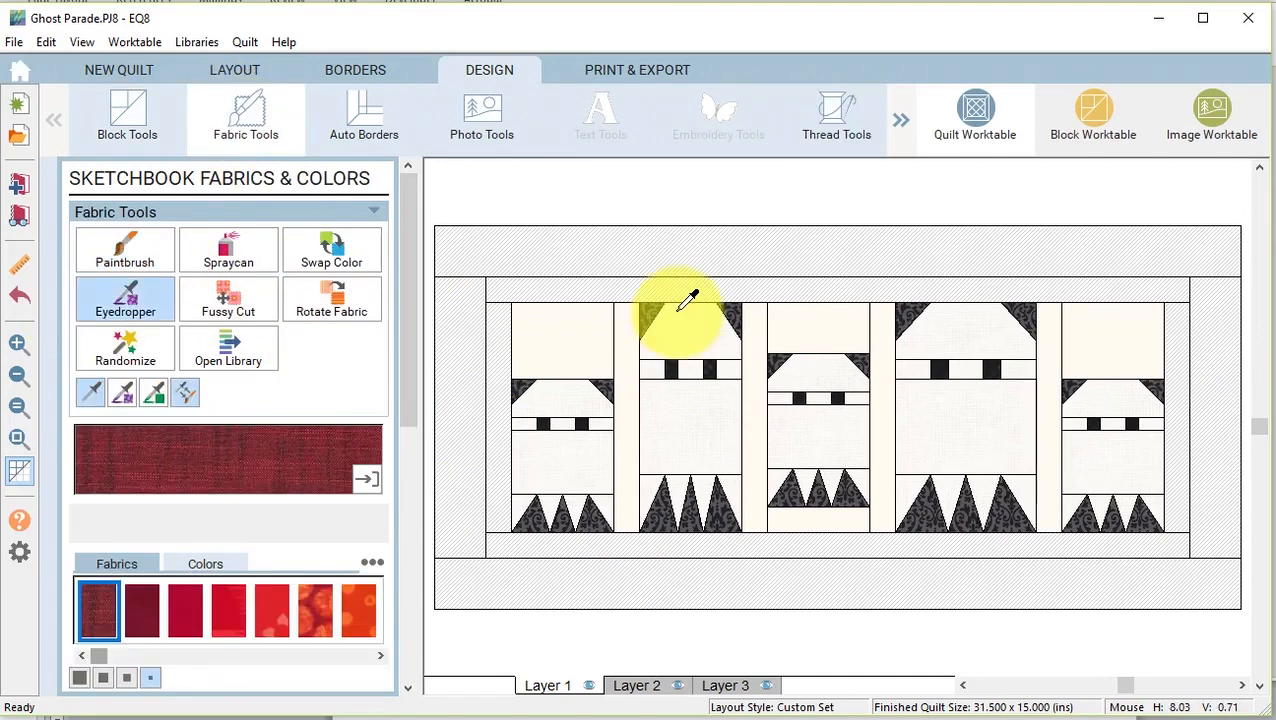
click(652, 308)
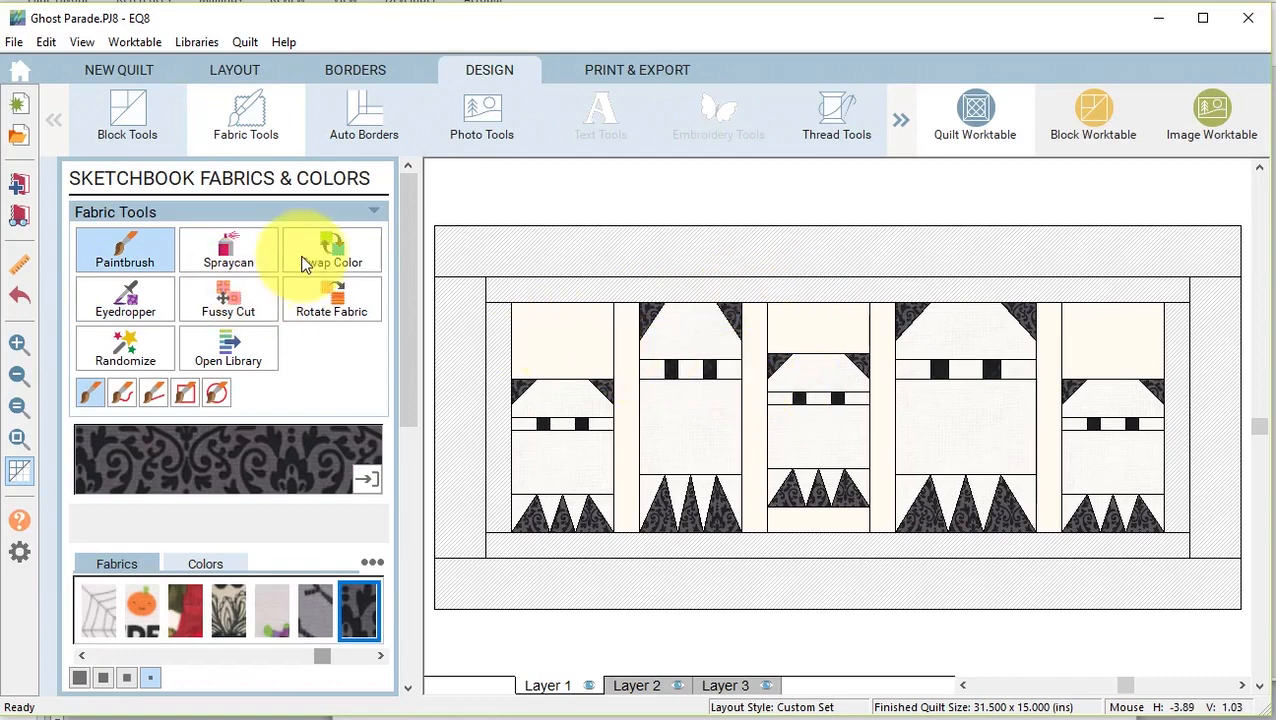
click(332, 248)
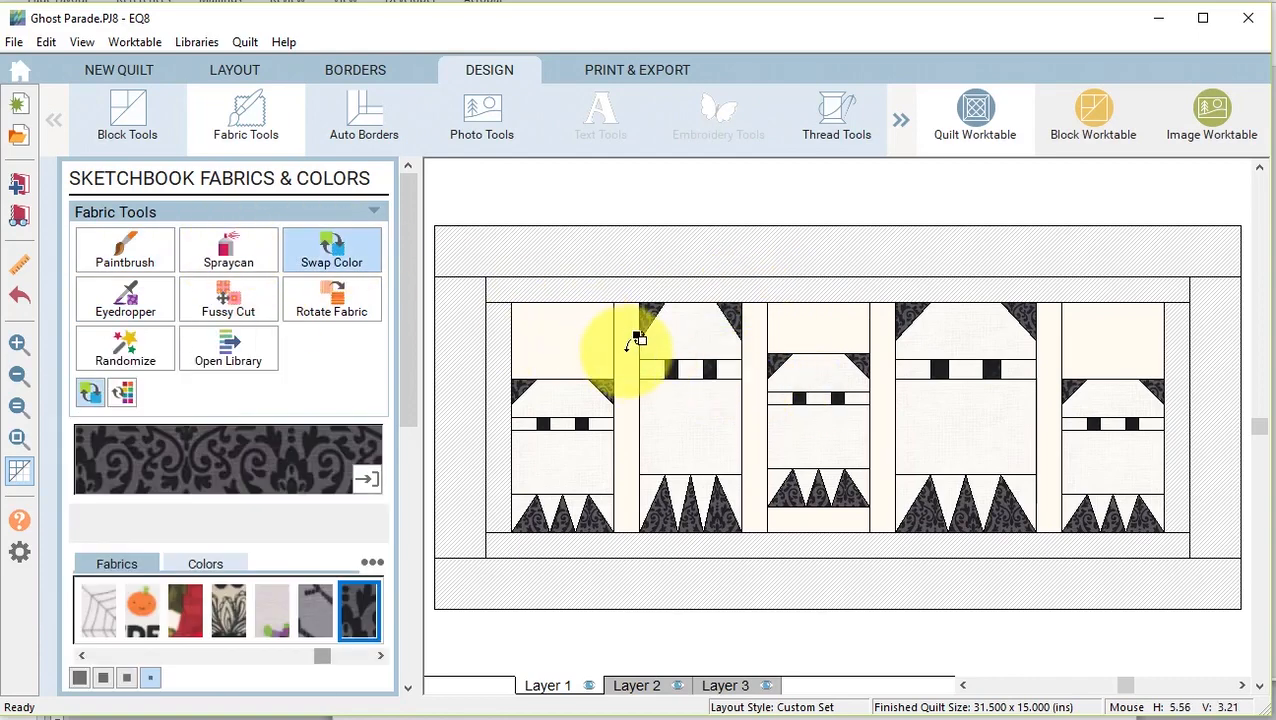
click(637, 340)
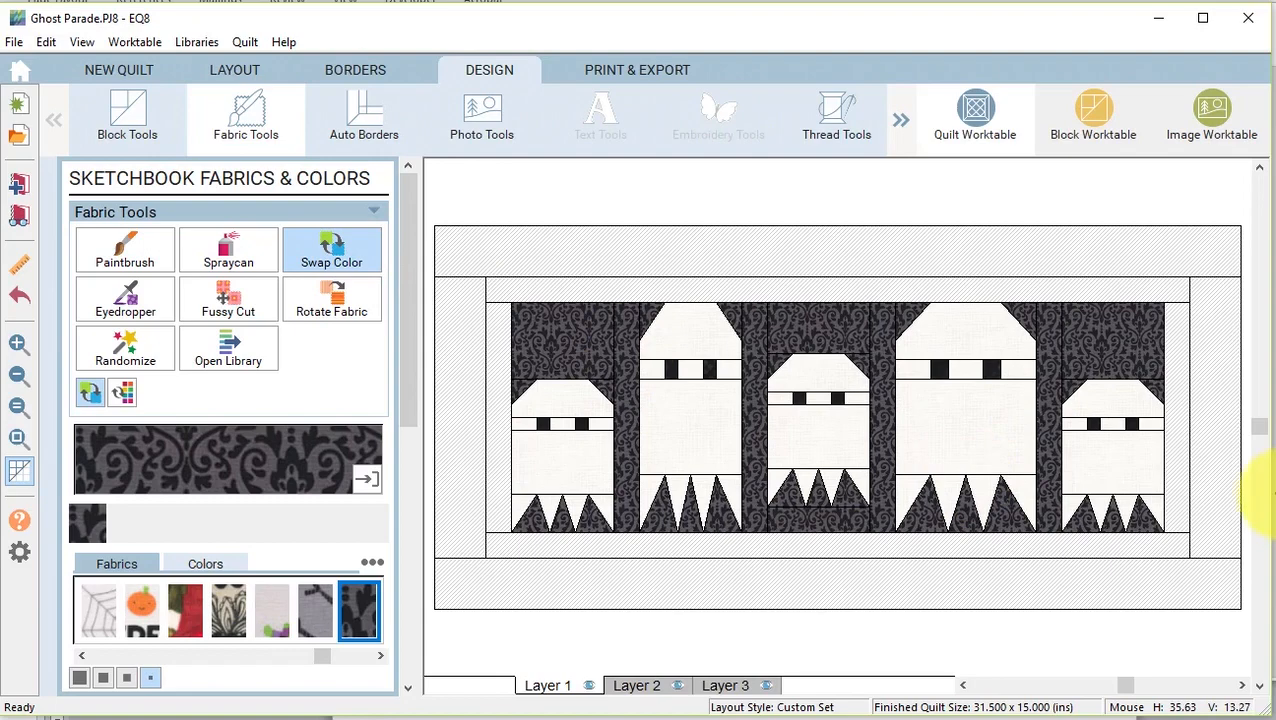
Paint the inner border with the black damask fabric and the outer border with the black Trick or Treat pumpkin fabric.
click(126, 245)
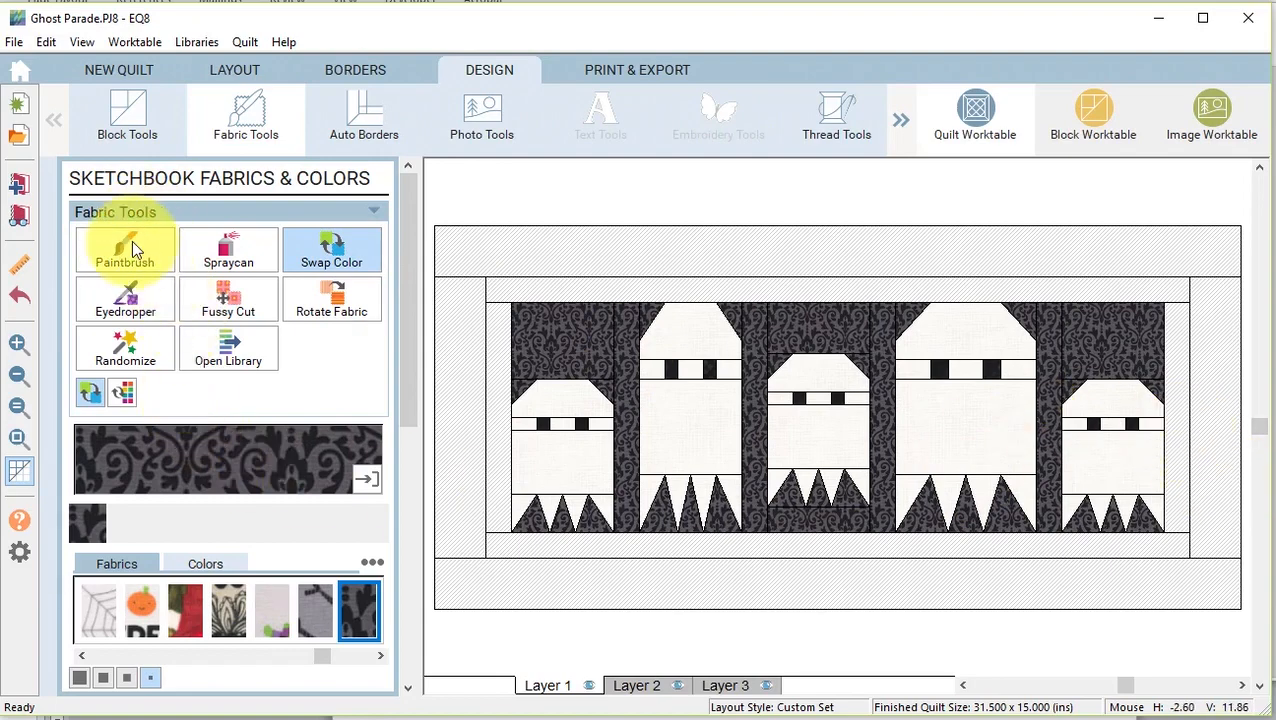
click(1184, 342)
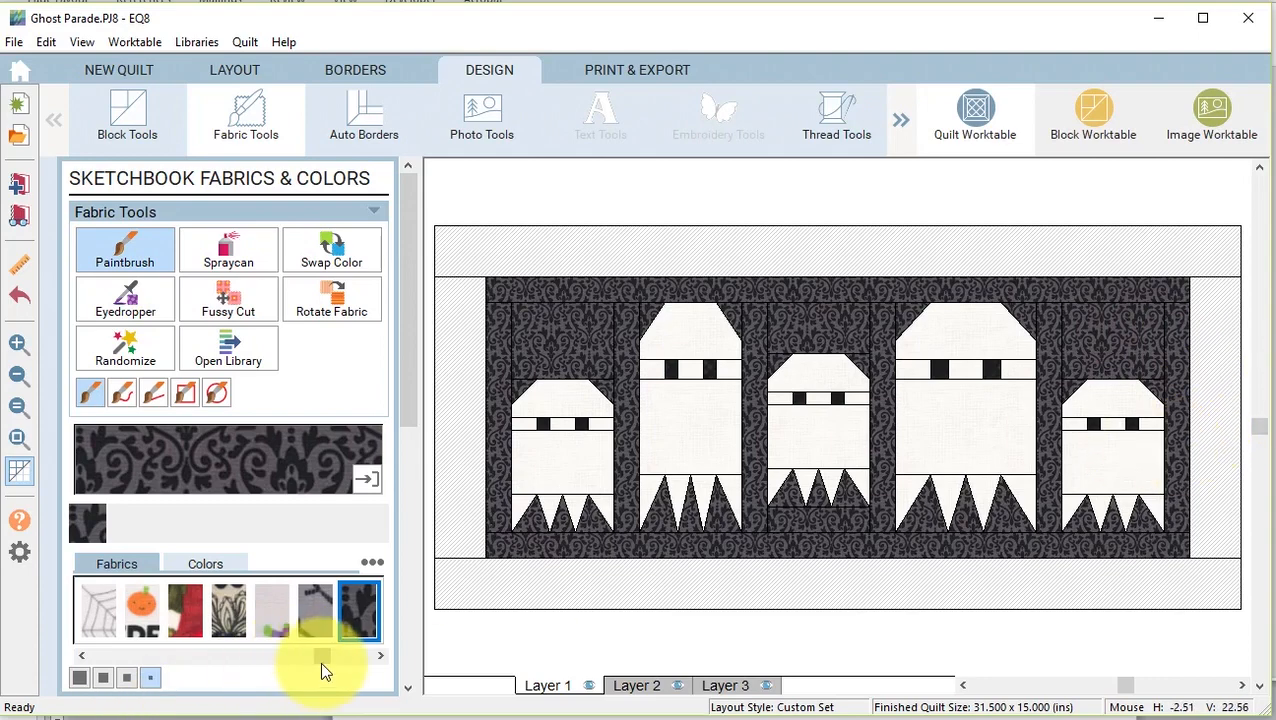
drag(332, 655, 356, 655)
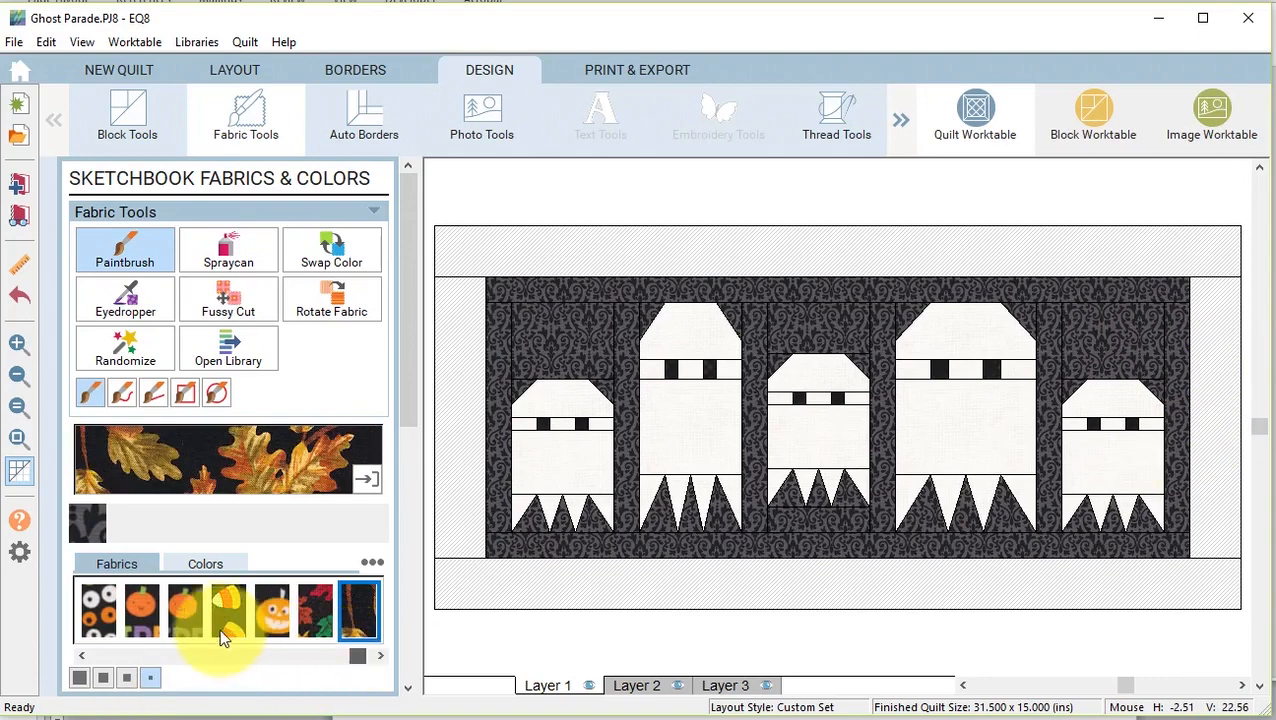
click(188, 614)
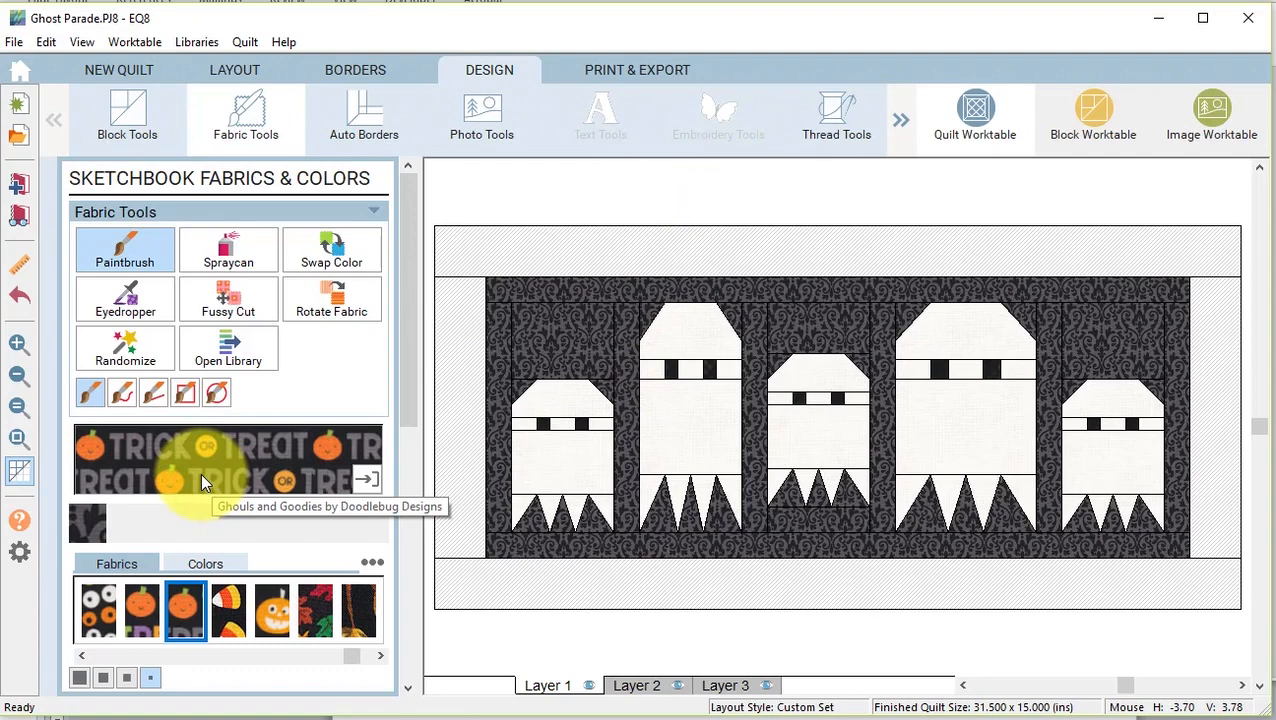
click(638, 258)
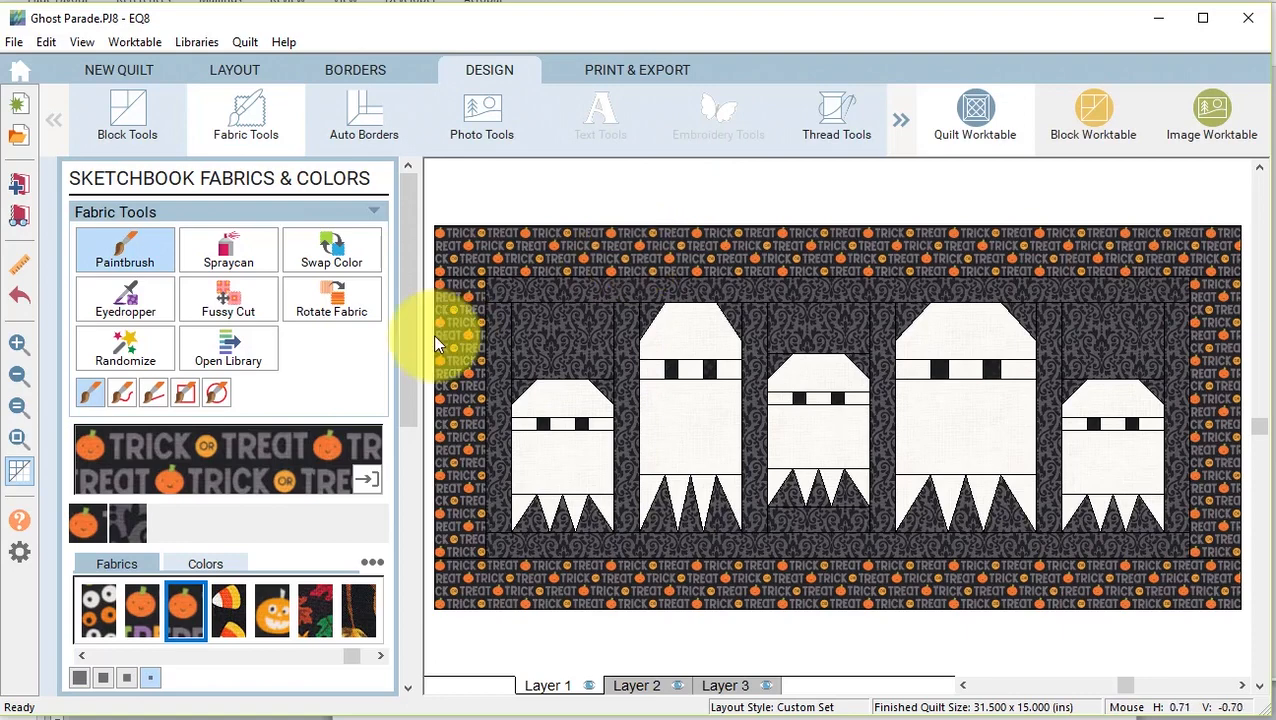
Rotate the Trick or Treat fabric 90 degrees in the right border and 270 degrees in the left border, and add the quilt to the sketchbook.
click(333, 303)
click(1211, 430)
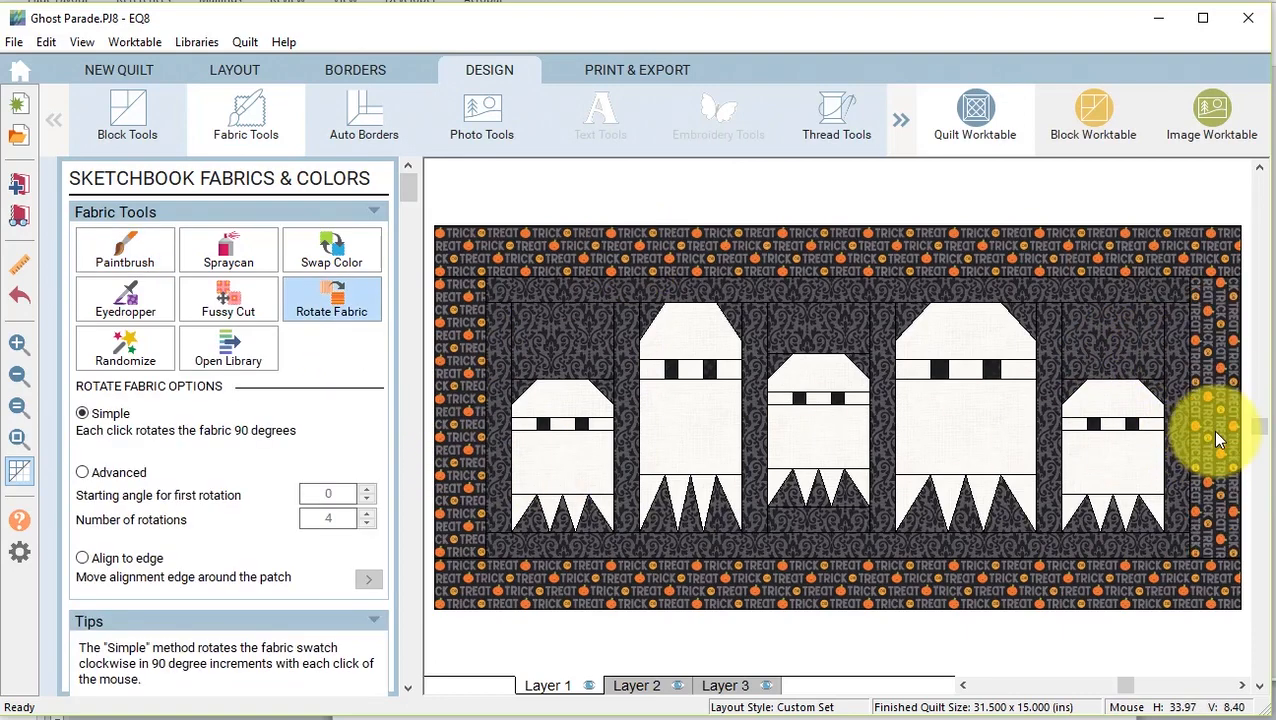
click(451, 454)
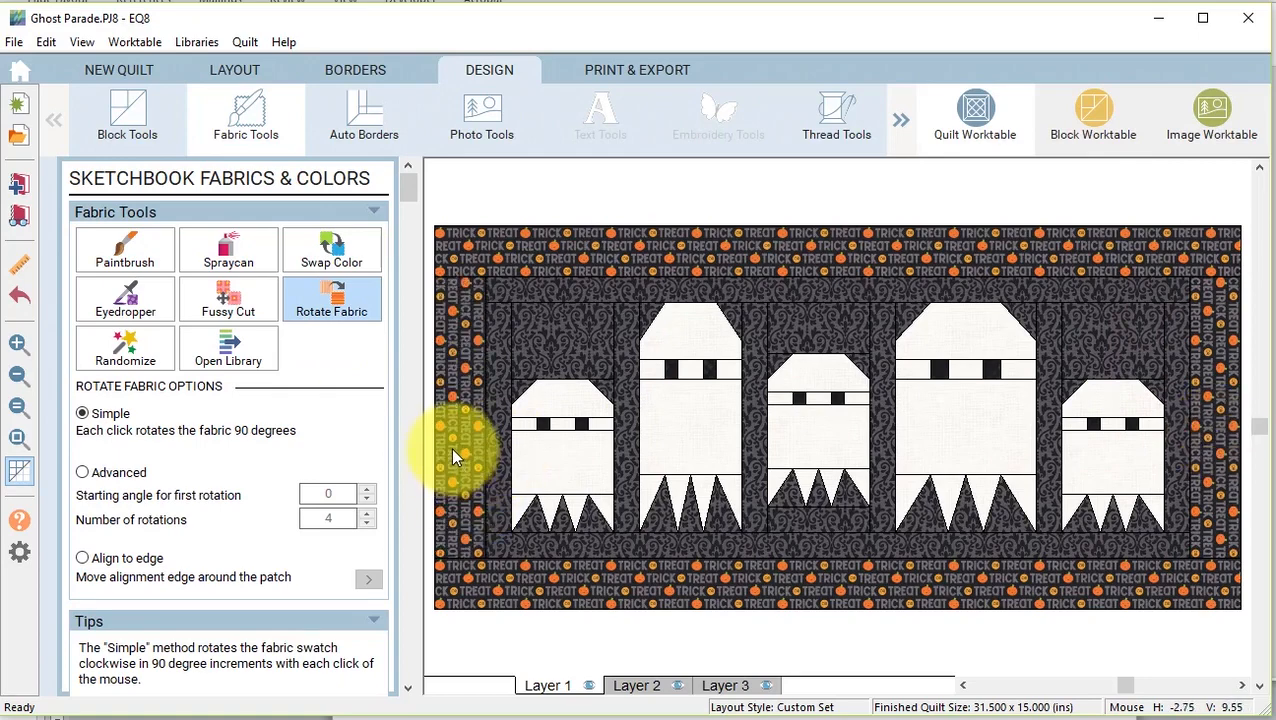
click(448, 446)
click(452, 447)
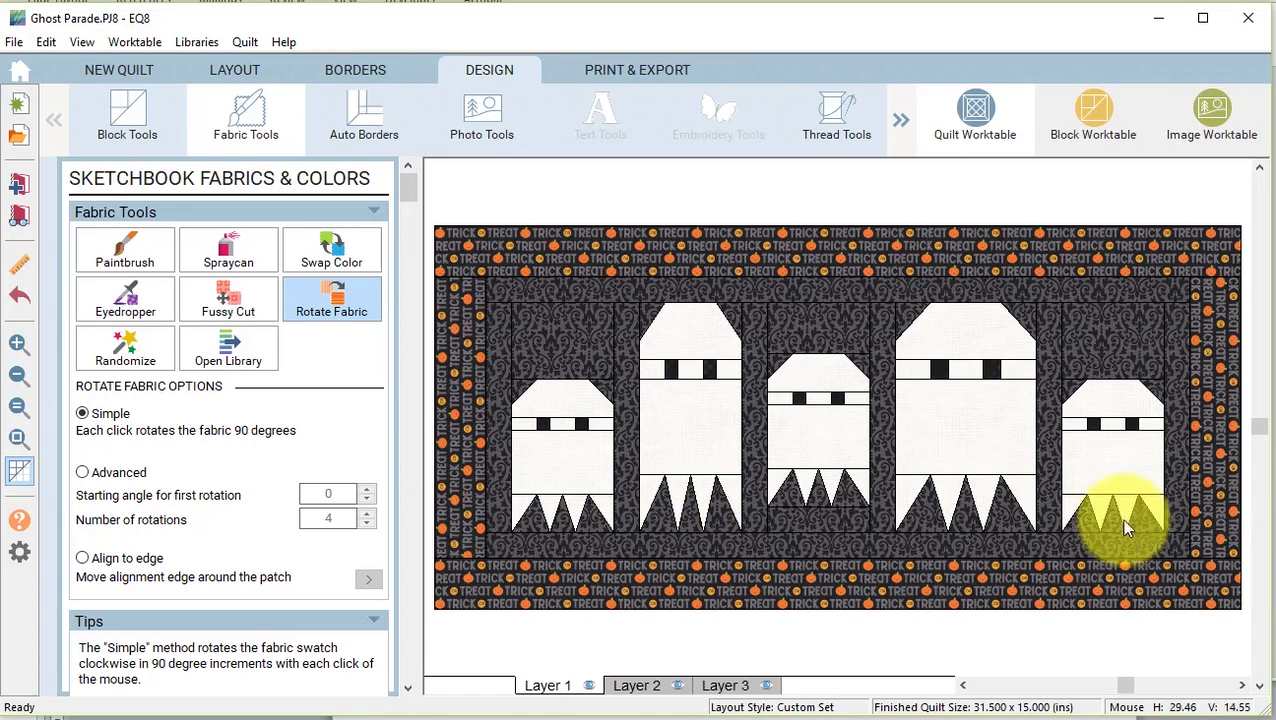
click(24, 188)
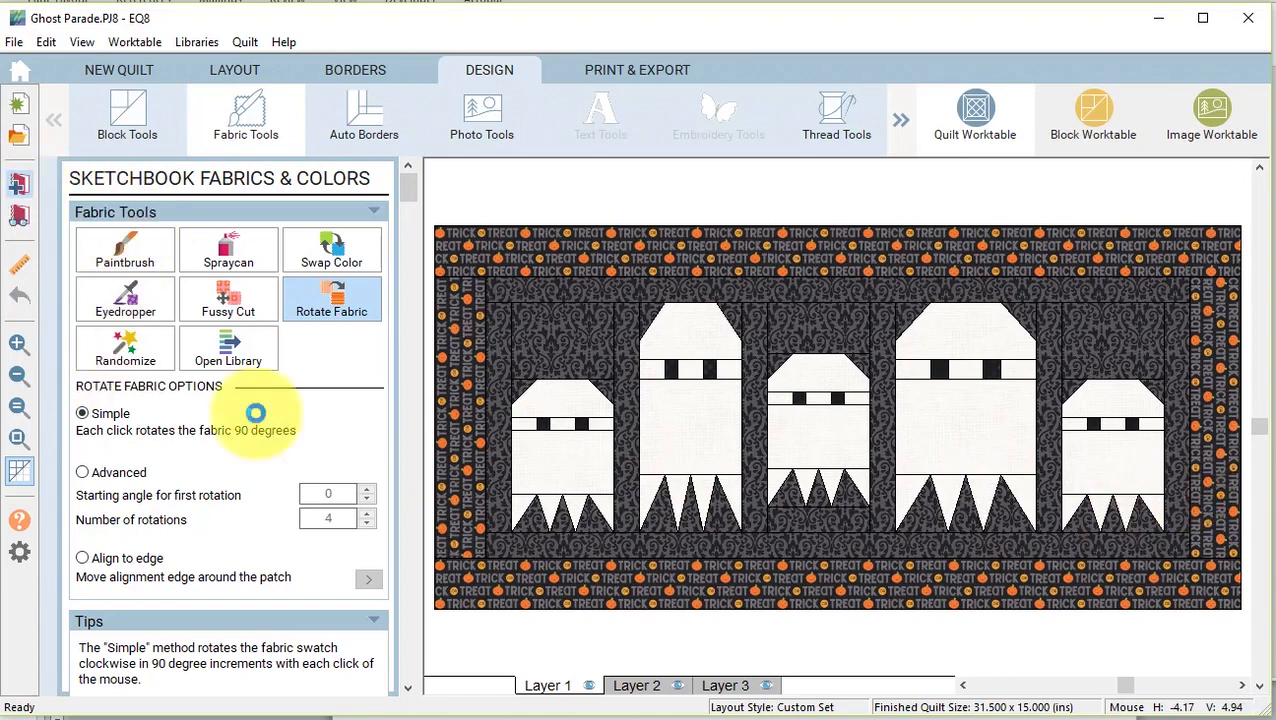